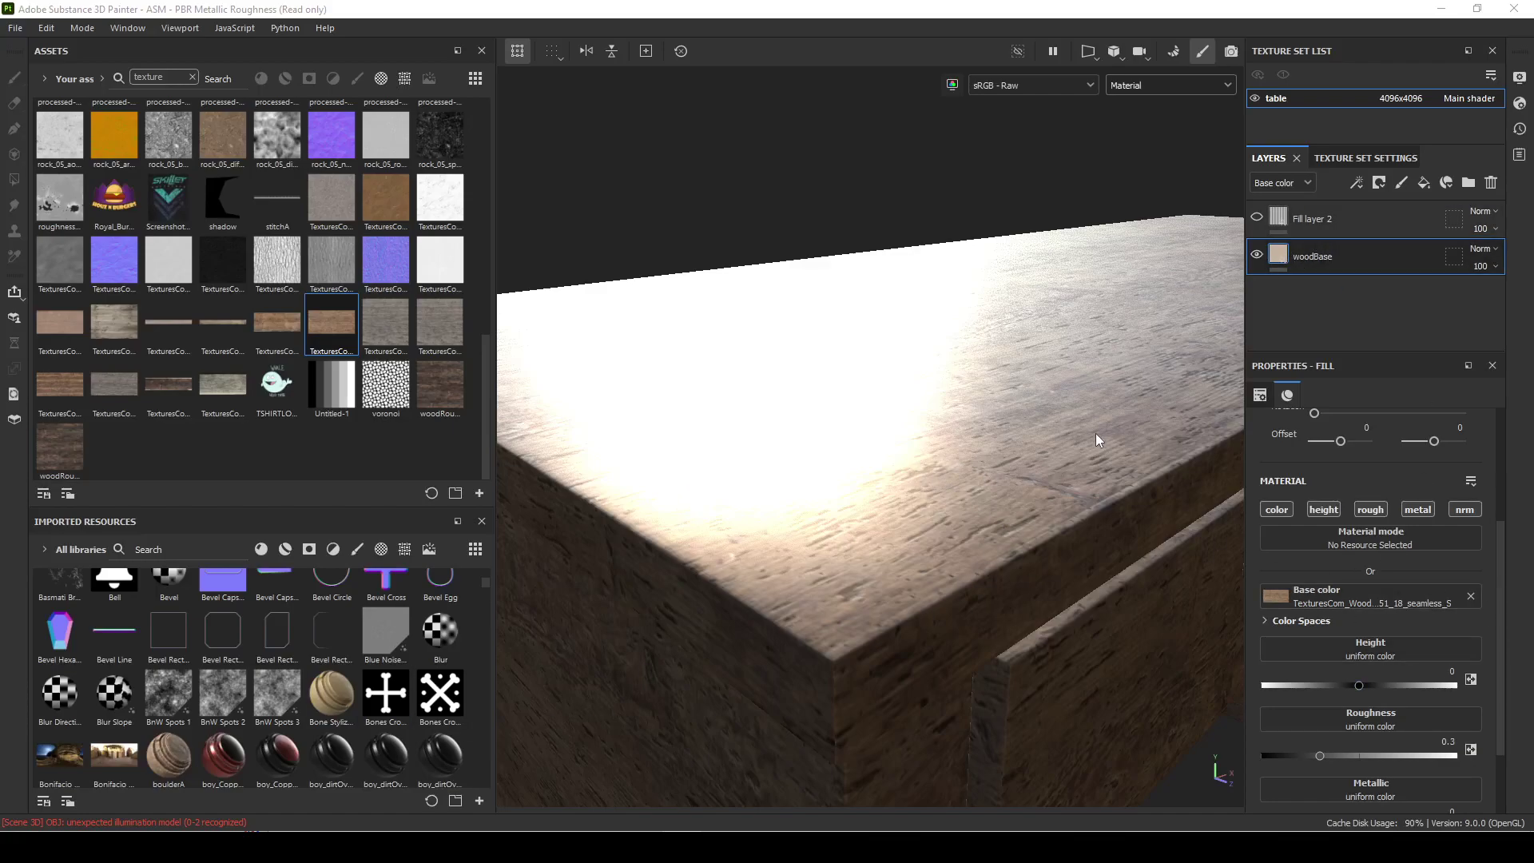
# Step: Drop the TexturesCom wood planks texture into the woodBase fill layer's Height slot
pyautogui.keyDown('alt'); pyautogui.moveTo(923, 395); pyautogui.dragTo(1057, 419); pyautogui.keyUp('alt')
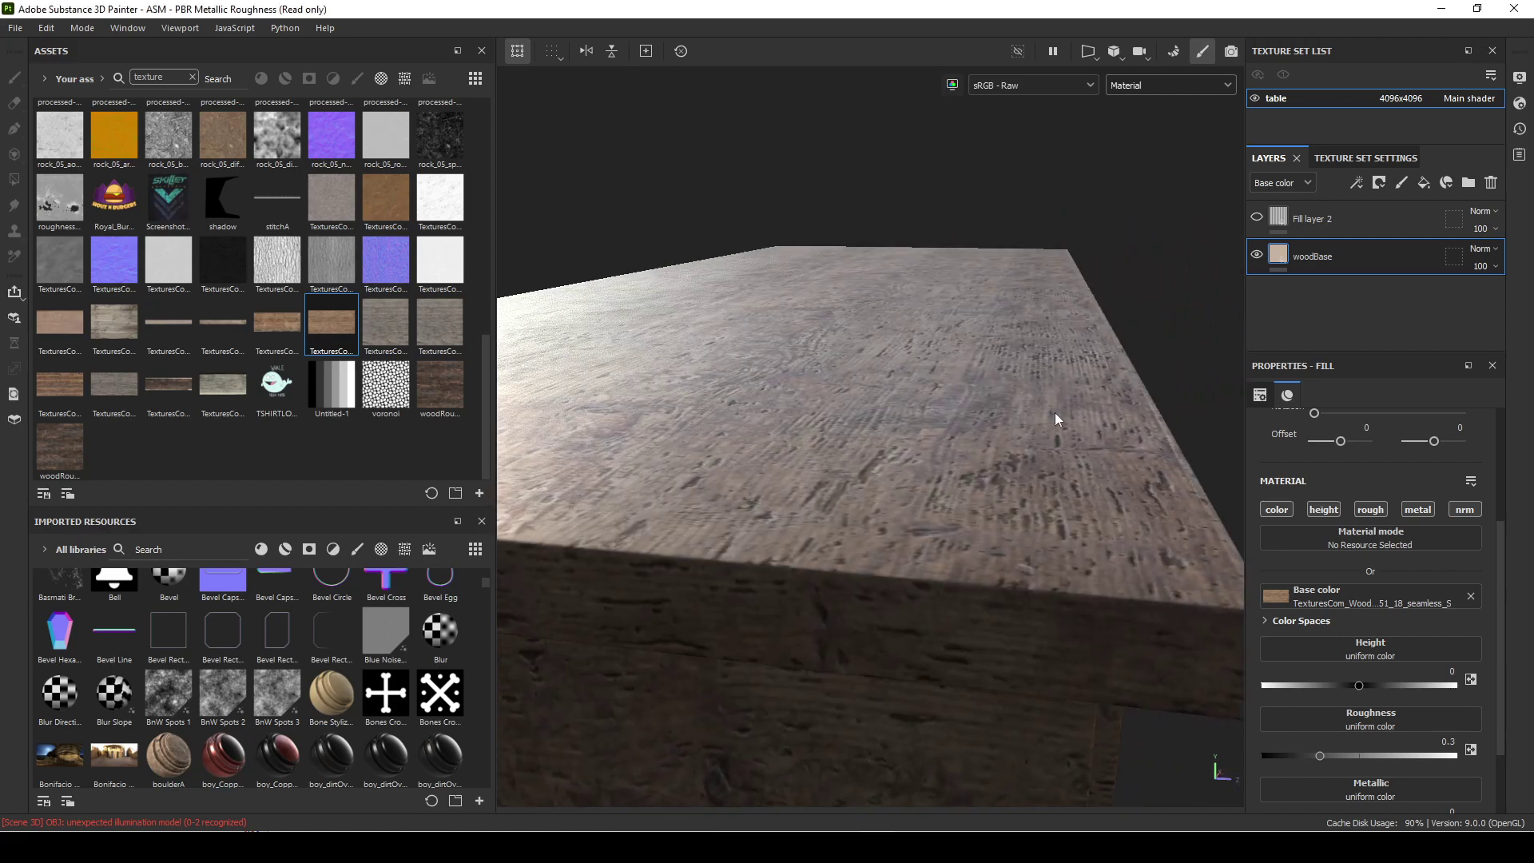
pyautogui.keyDown('alt'); pyautogui.moveTo(1023, 525); pyautogui.dragTo(891, 500); pyautogui.keyUp('alt')
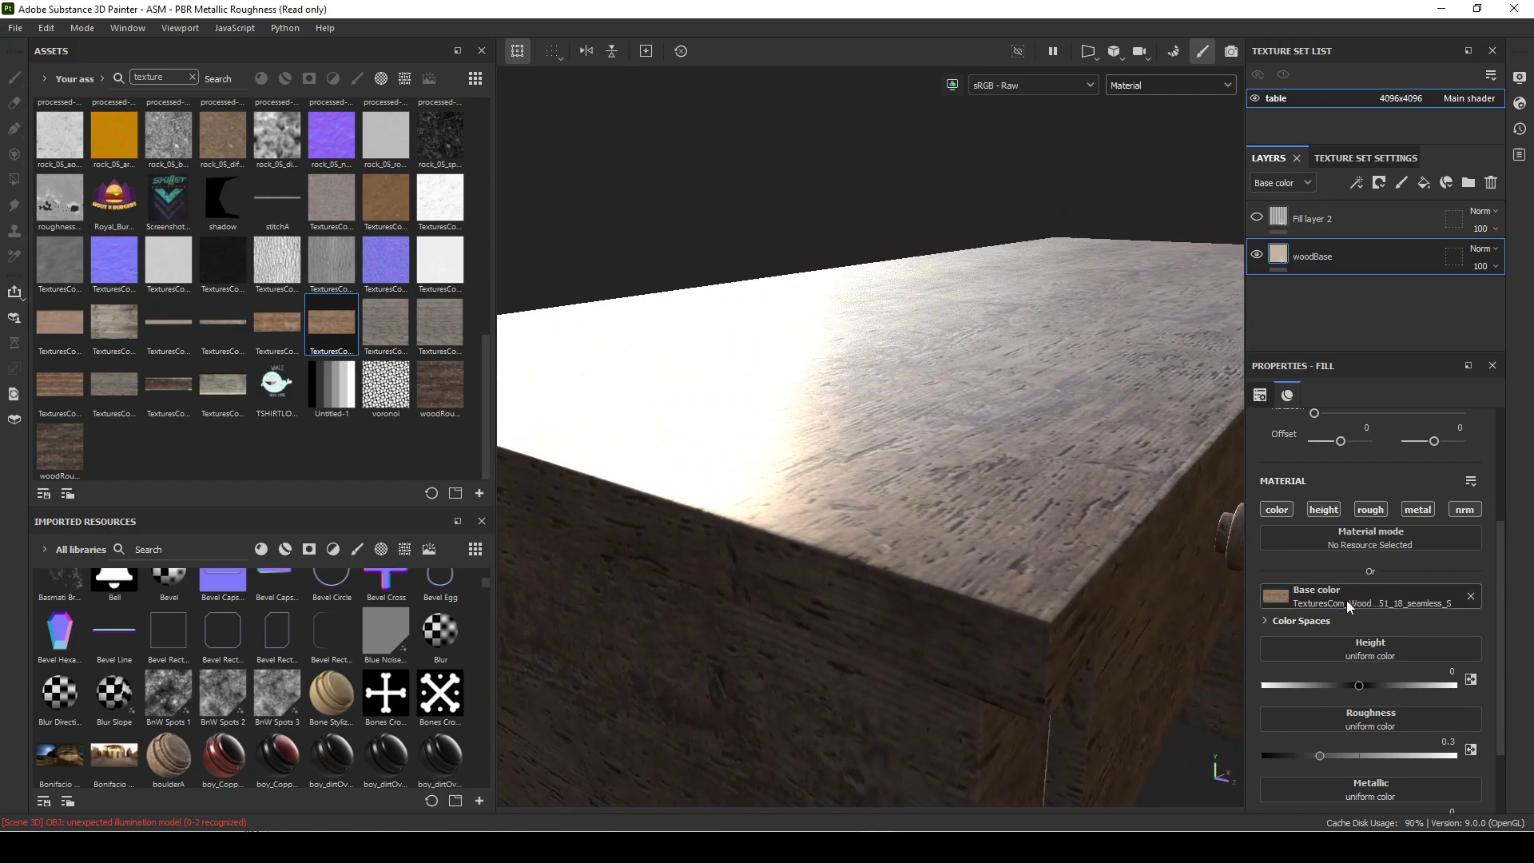
pyautogui.moveTo(337, 340)
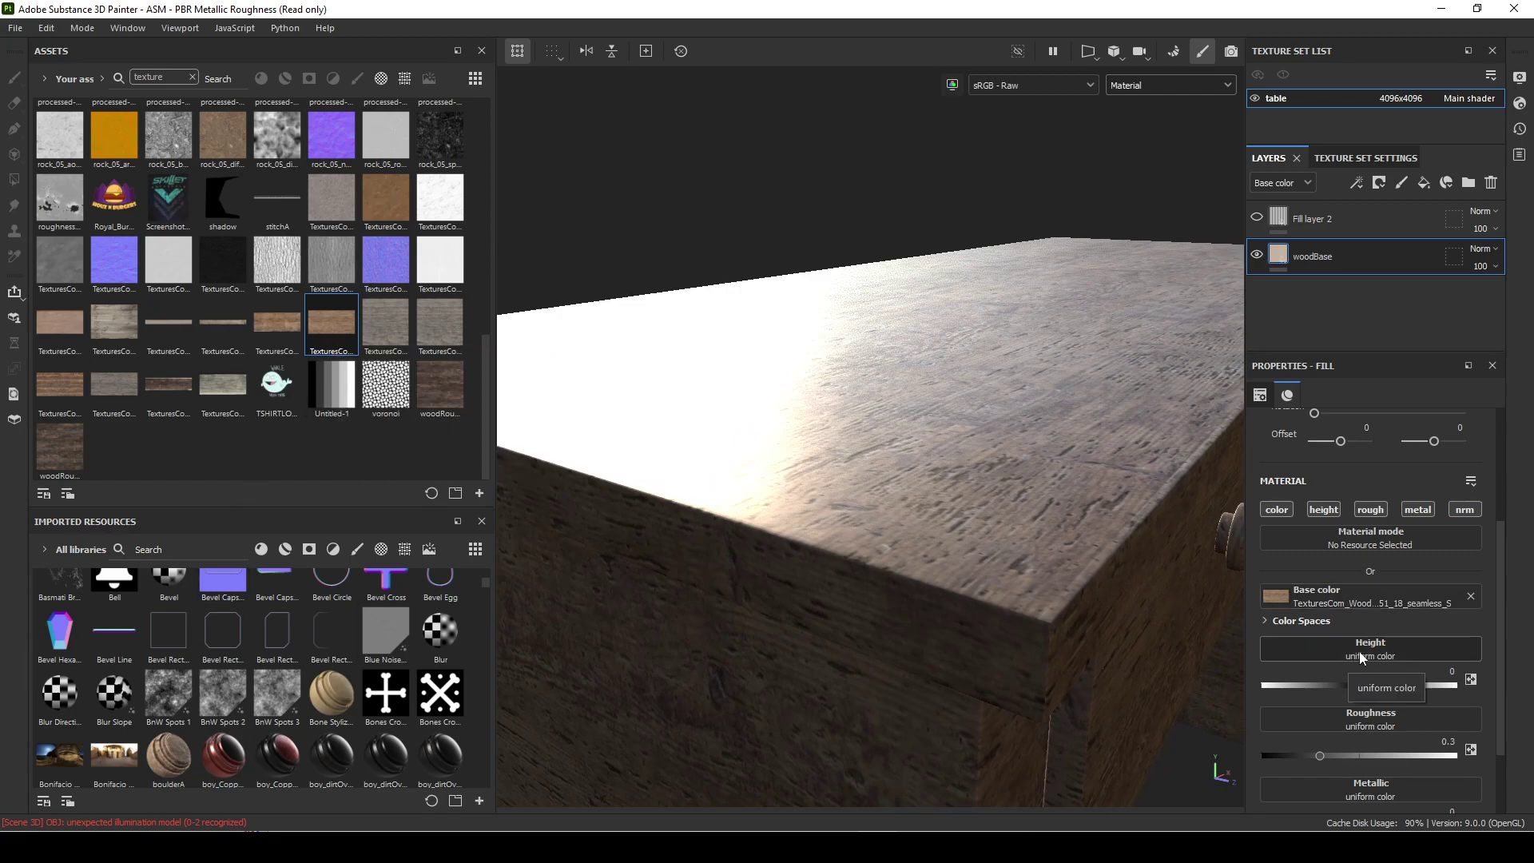
pyautogui.moveTo(322, 314); pyautogui.dragTo(1398, 651)
pyautogui.keyDown('alt'); pyautogui.moveTo(1131, 571); pyautogui.dragTo(927, 559); pyautogui.keyUp('alt')
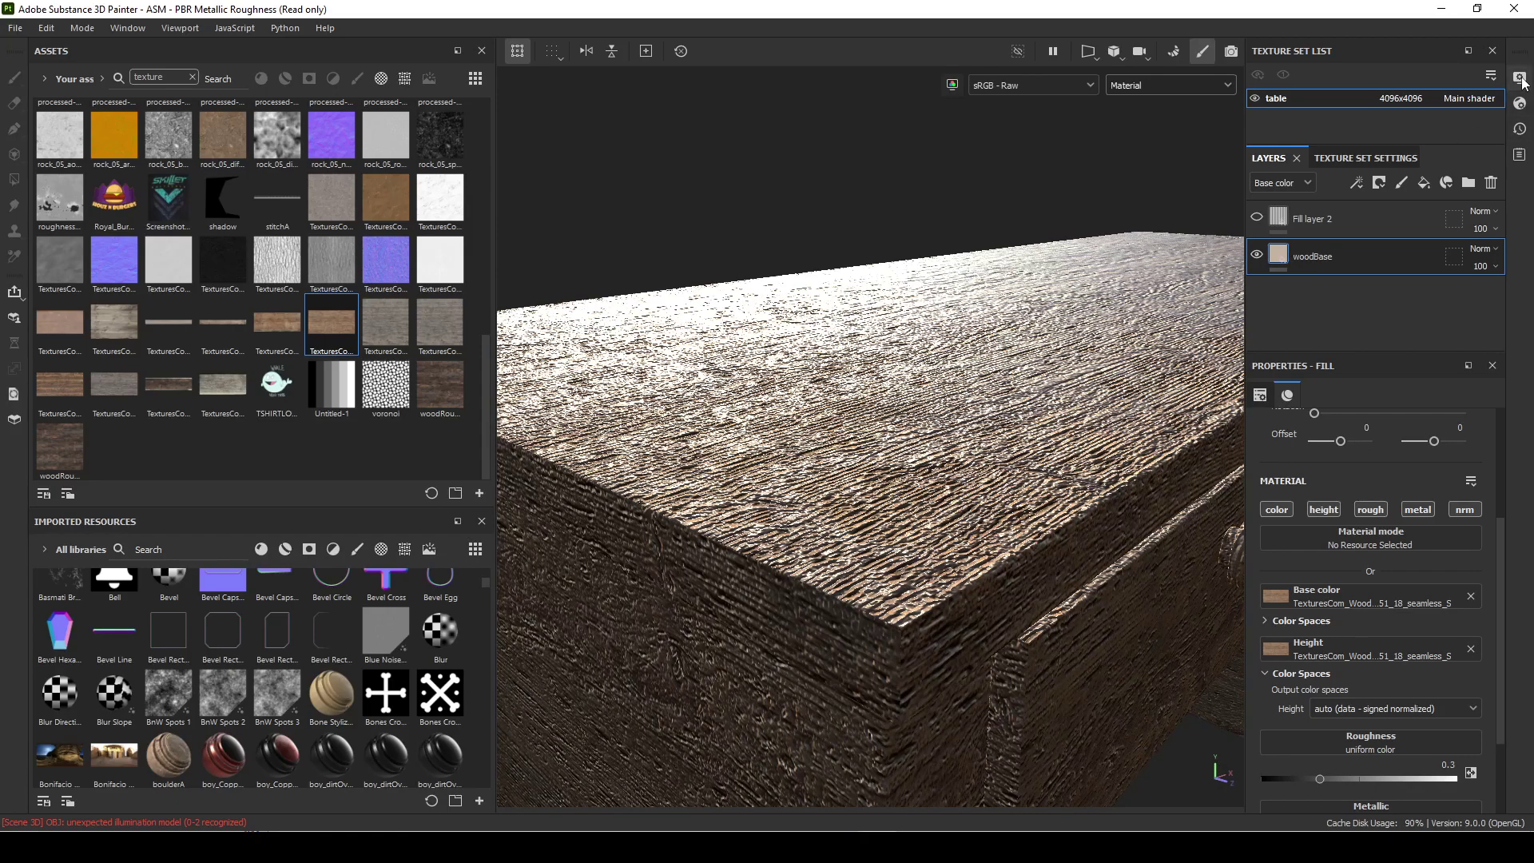
# Step: In Shader Settings, try a negative displacement scale and Edge Length subdivision at 4096
pyautogui.click(1520, 103)
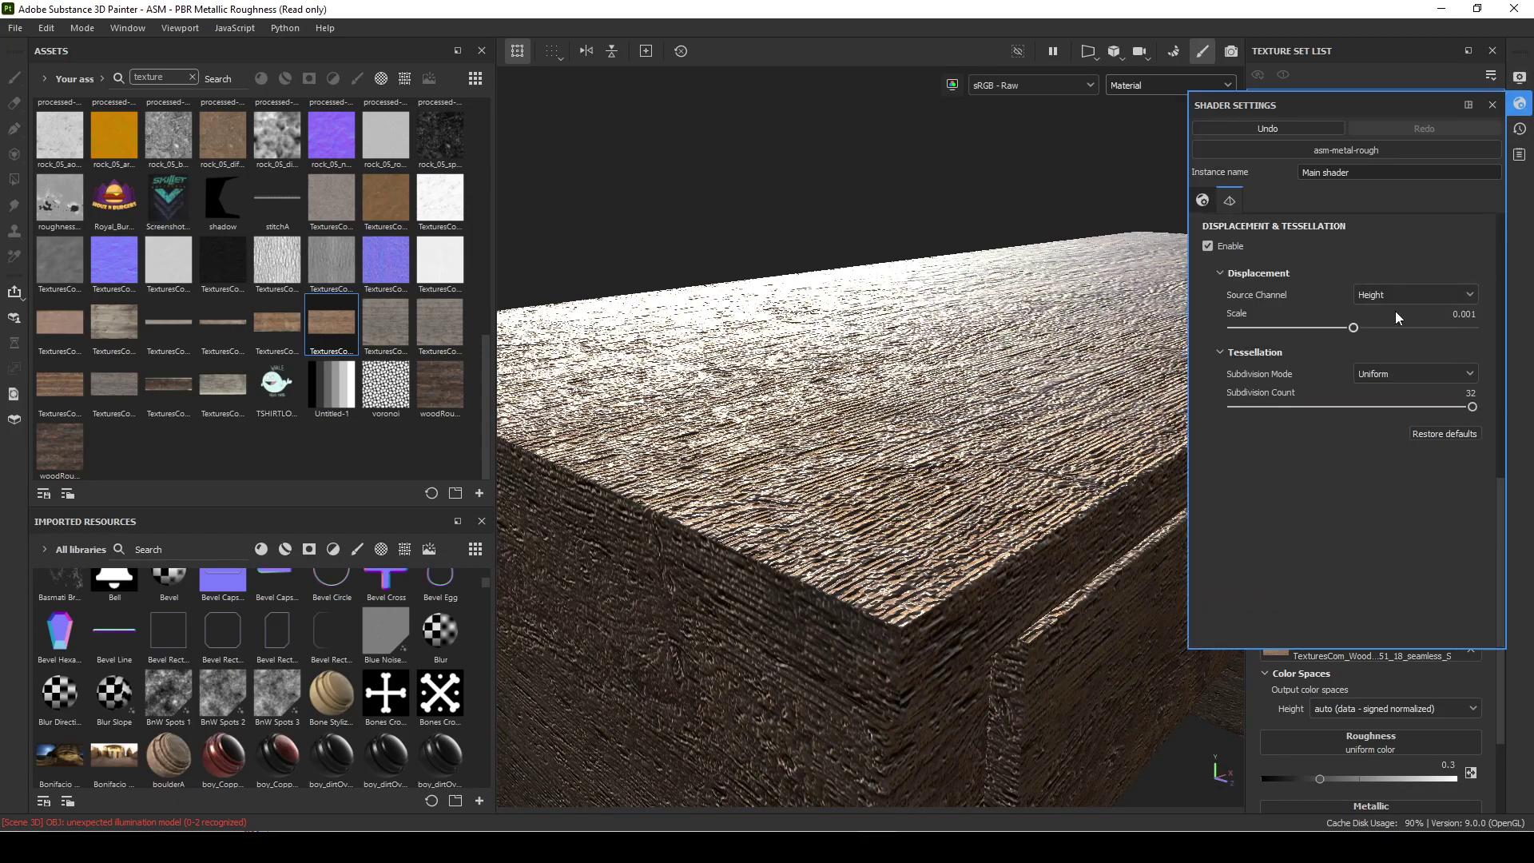
pyautogui.moveTo(1354, 327)
pyautogui.mouseDown()
pyautogui.moveTo(1294, 328)
pyautogui.moveTo(1345, 329)
pyautogui.mouseUp()
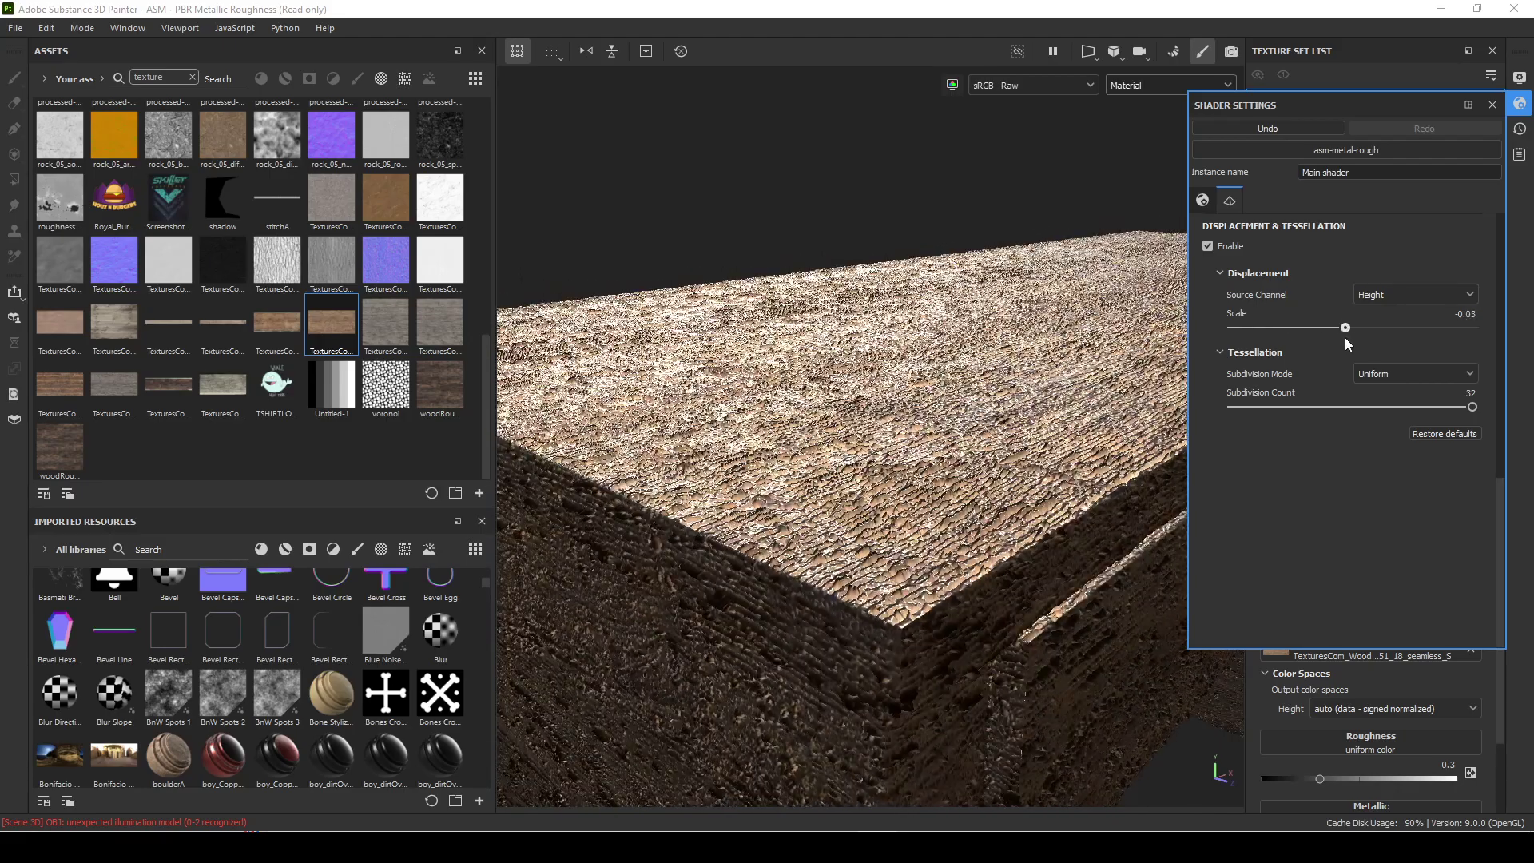
pyautogui.click(1400, 374)
pyautogui.click(1401, 385)
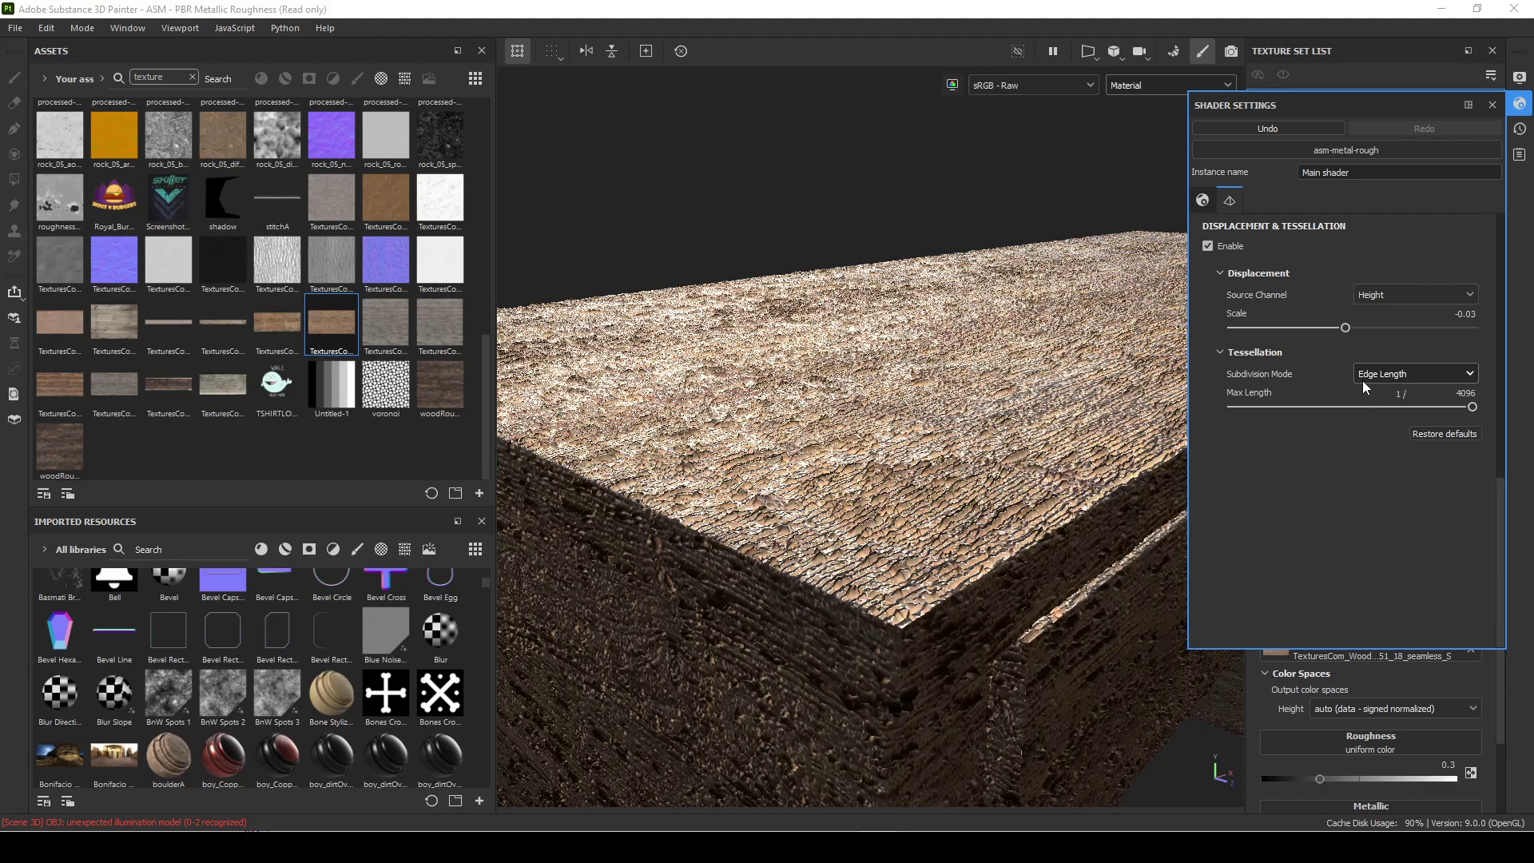
pyautogui.moveTo(1471, 410)
pyautogui.mouseDown()
pyautogui.moveTo(1235, 410)
pyautogui.moveTo(1500, 412)
pyautogui.mouseUp()
pyautogui.click(1354, 328)
# Step: Set the displacement scale to 0.005 and the subdivision mode back to Uniform
pyautogui.moveTo(1355, 337); pyautogui.dragTo(1354, 337)
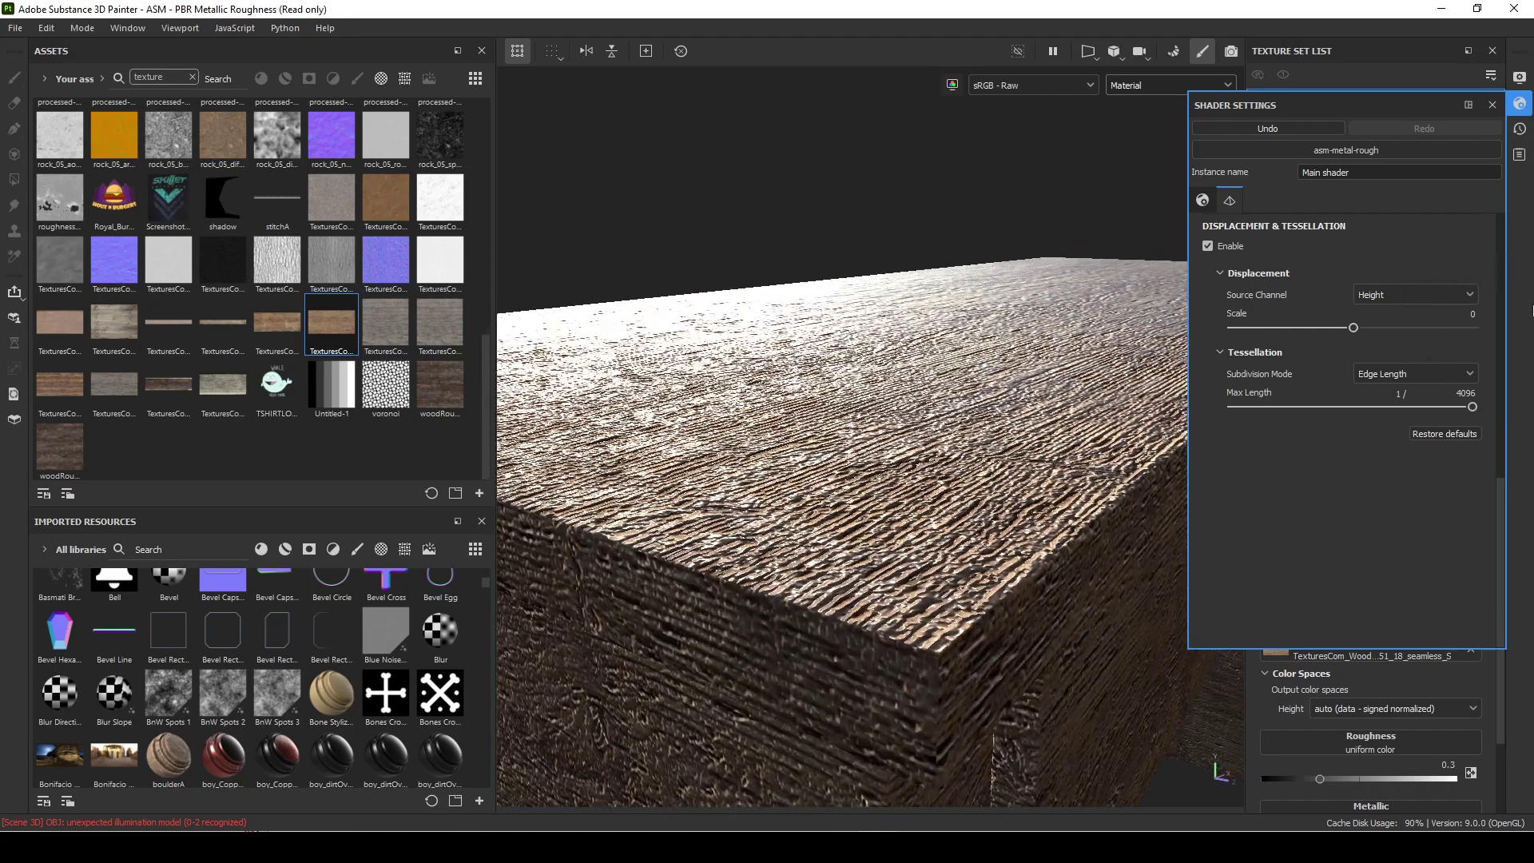
pyautogui.write('1')
pyautogui.click(1470, 321)
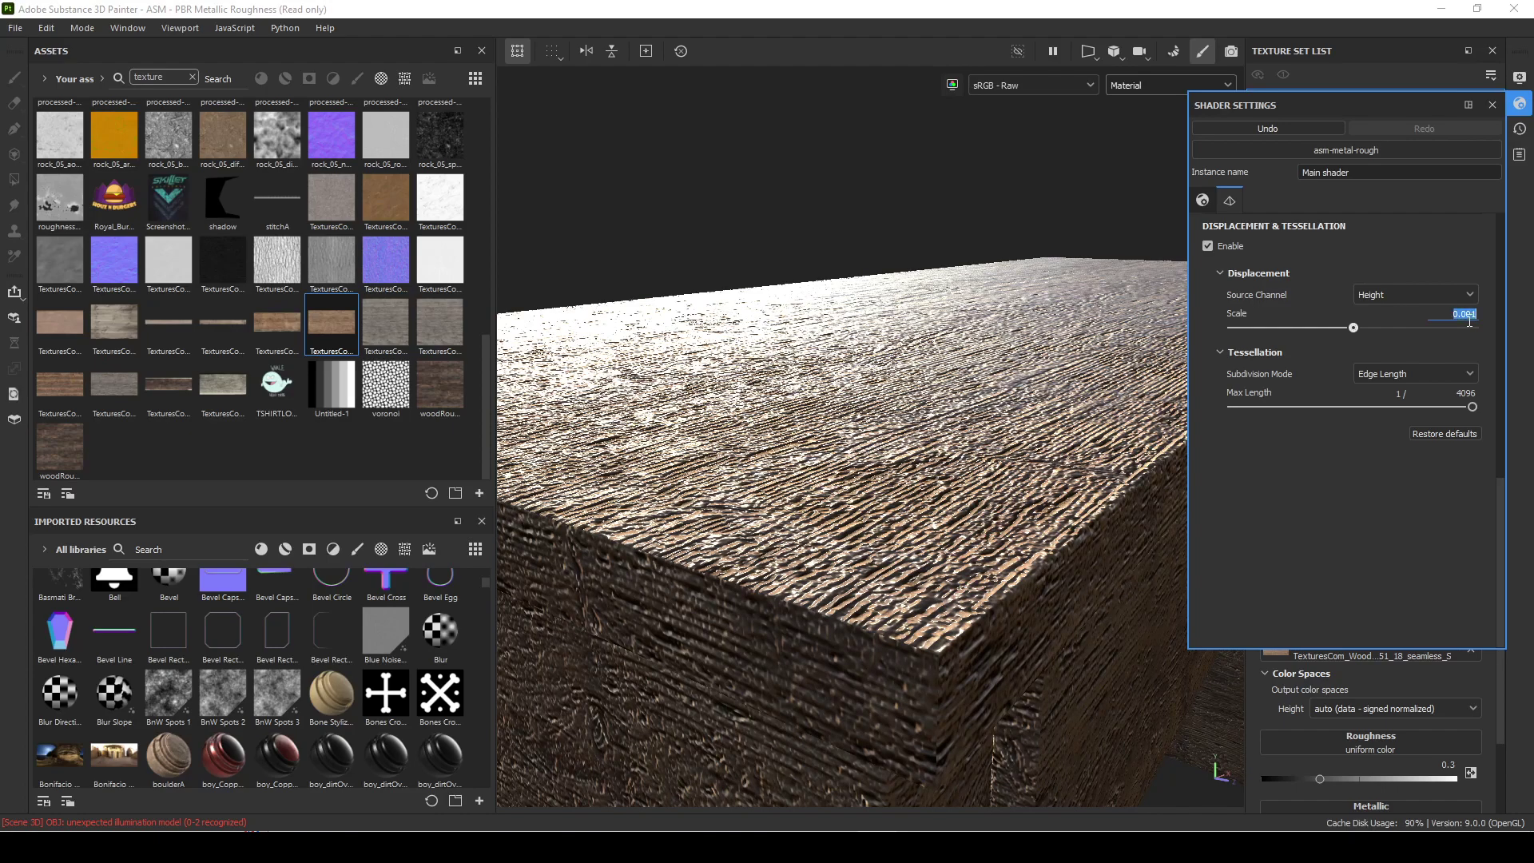
pyautogui.press('BackSpace')
pyautogui.write('.005')
pyautogui.press('Return')
pyautogui.click(1413, 374)
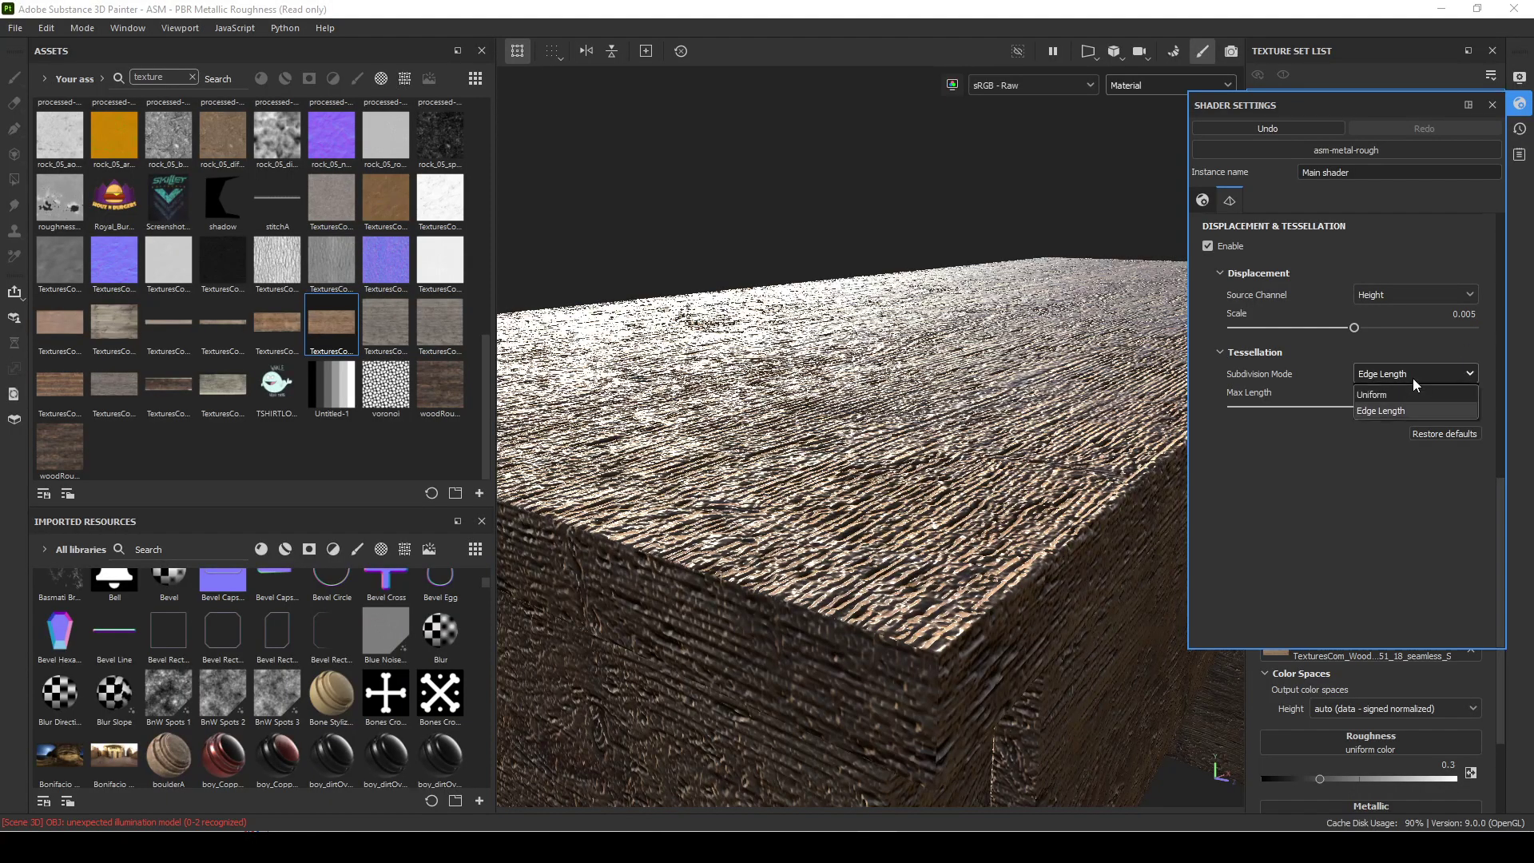
pyautogui.click(1408, 392)
# Step: Raise the displacement scale to 0.01, inspect the wood block from several angles, then close Shader Settings
pyautogui.keyDown('alt'); pyautogui.moveTo(1103, 630); pyautogui.dragTo(839, 479); pyautogui.keyUp('alt')
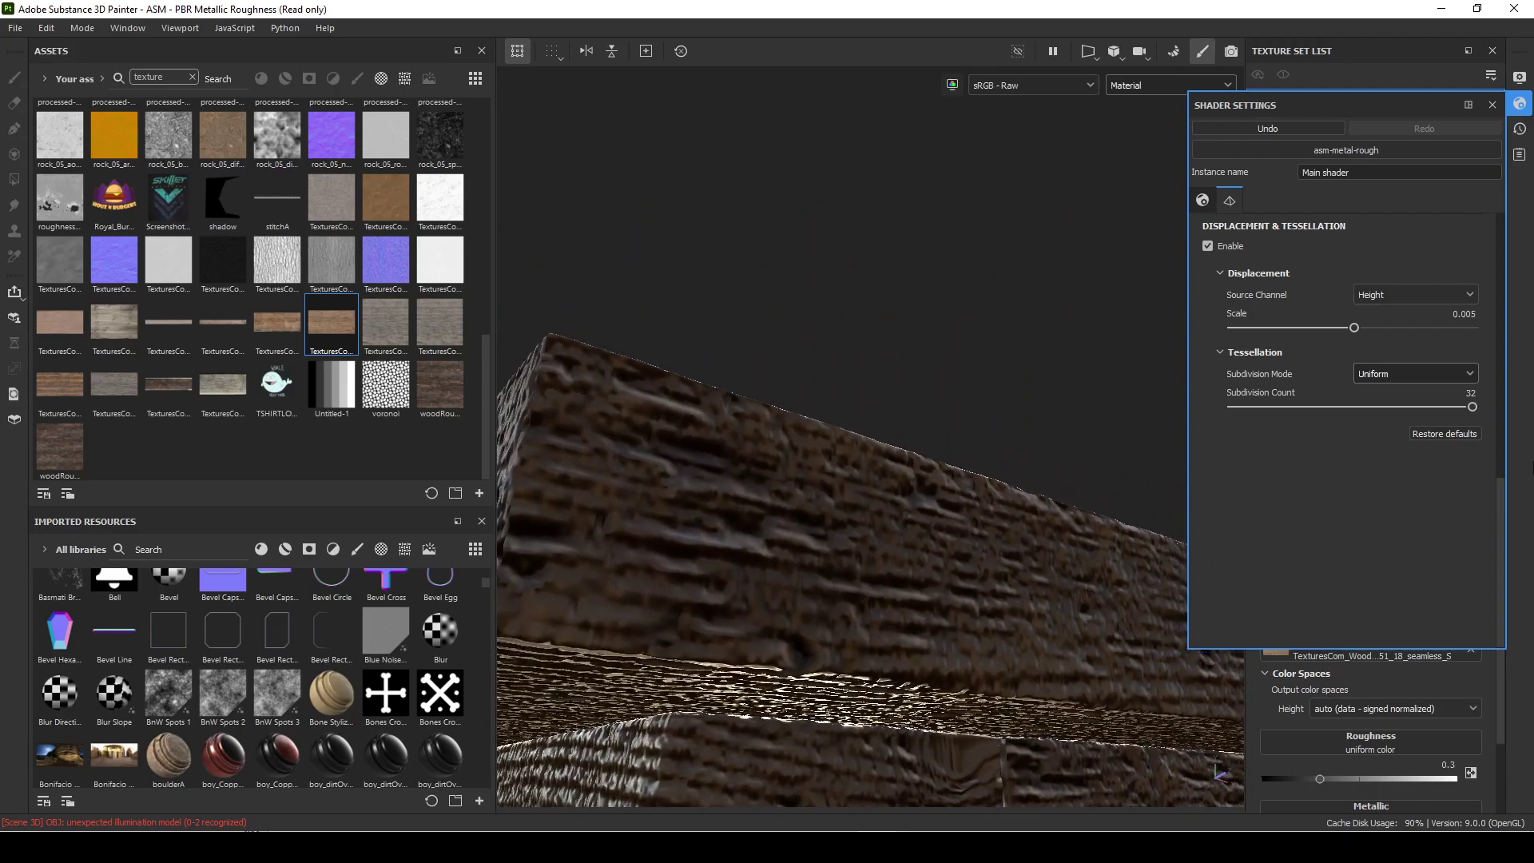
pyautogui.click(1475, 312)
pyautogui.write('.8')
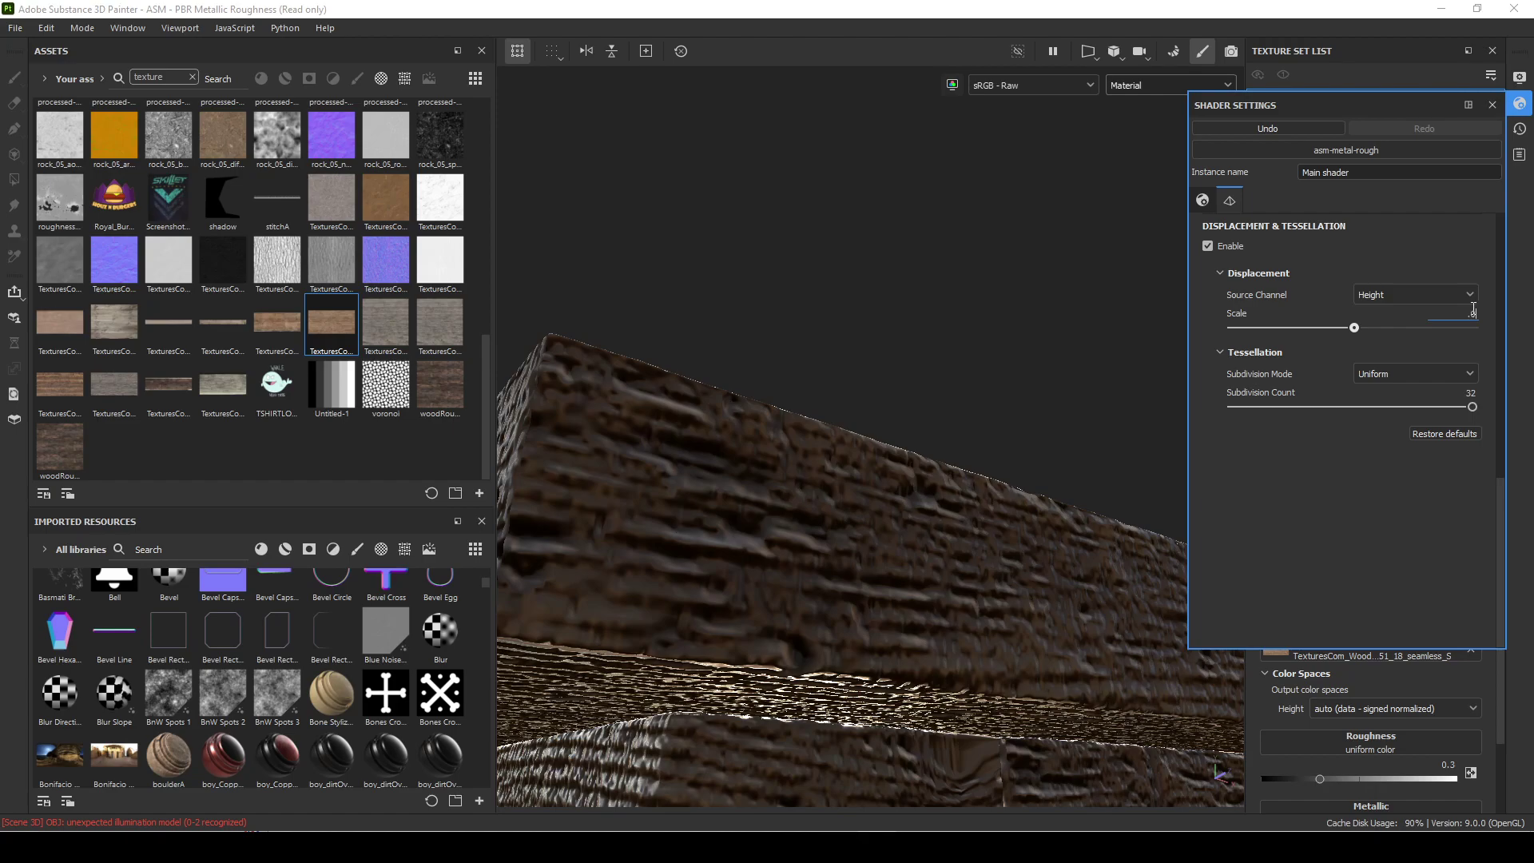
pyautogui.press('Return')
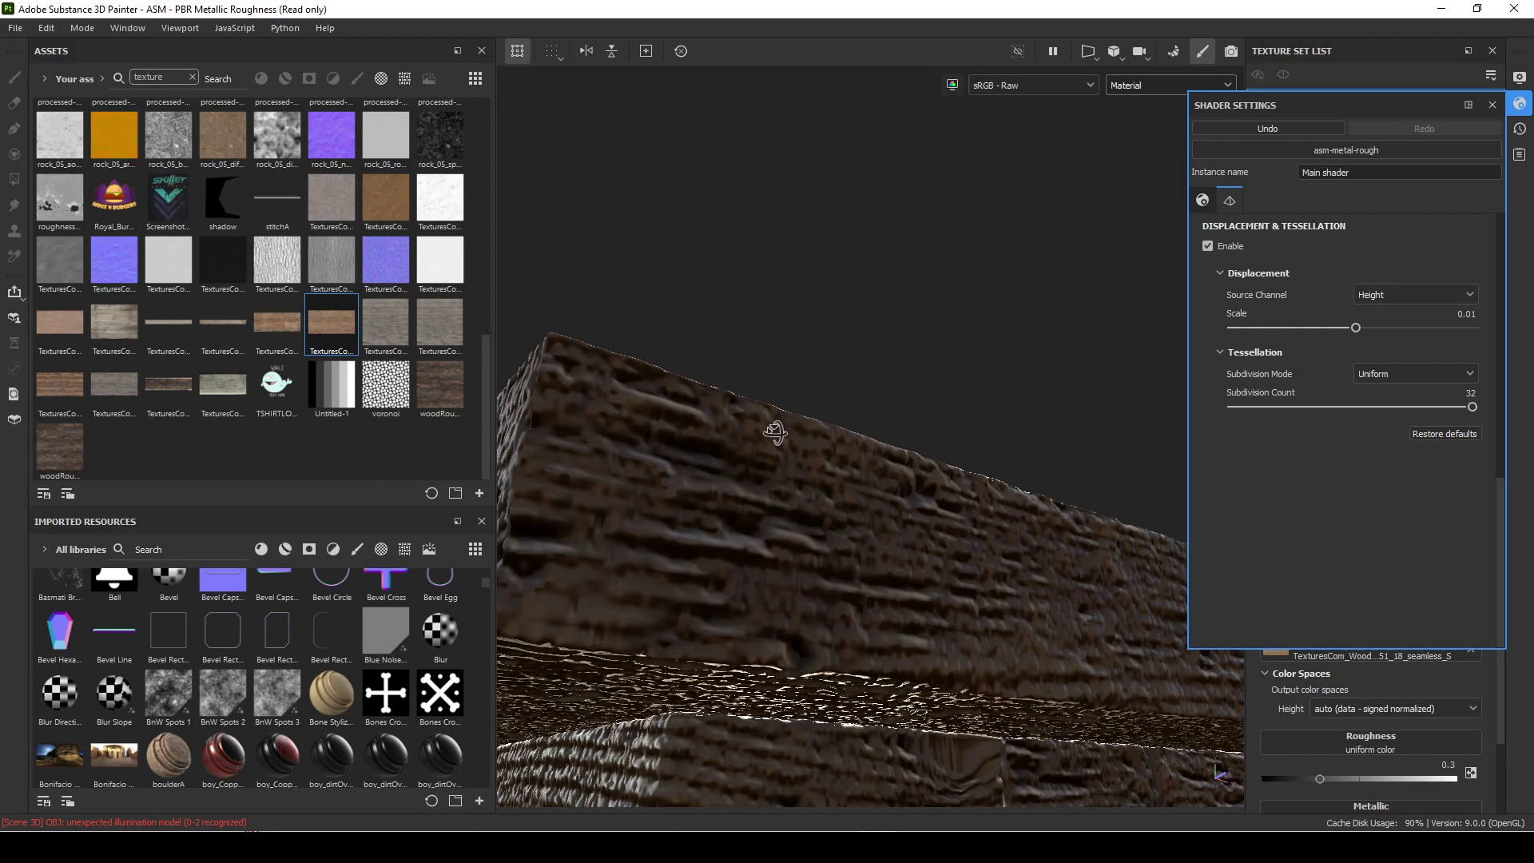
pyautogui.keyDown('alt'); pyautogui.moveTo(770, 438); pyautogui.dragTo(587, 509); pyautogui.keyUp('alt')
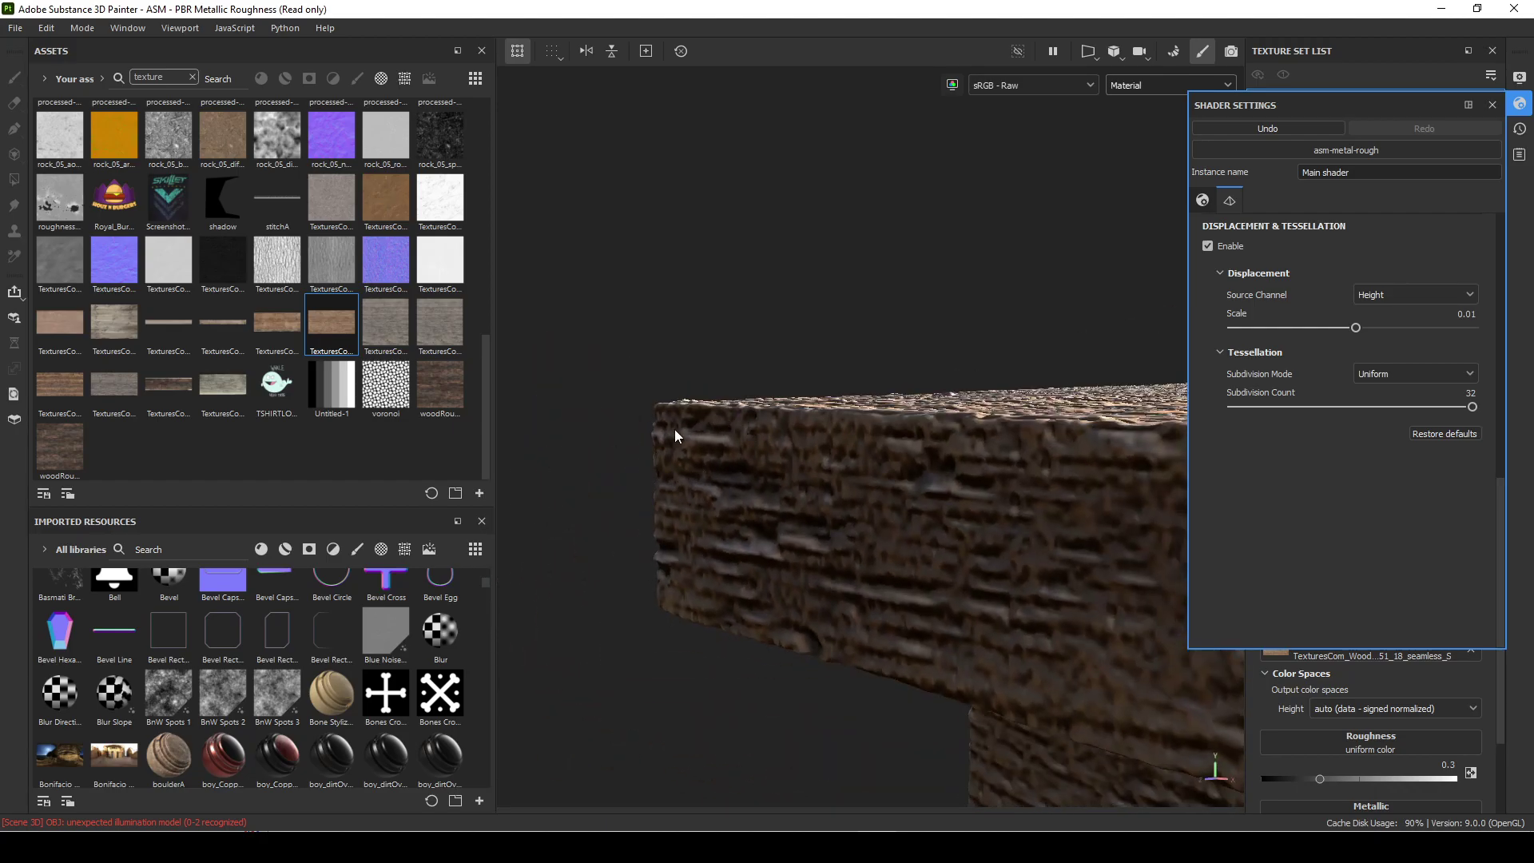
pyautogui.keyDown('alt'); pyautogui.moveTo(674, 430); pyautogui.dragTo(760, 438); pyautogui.keyUp('alt')
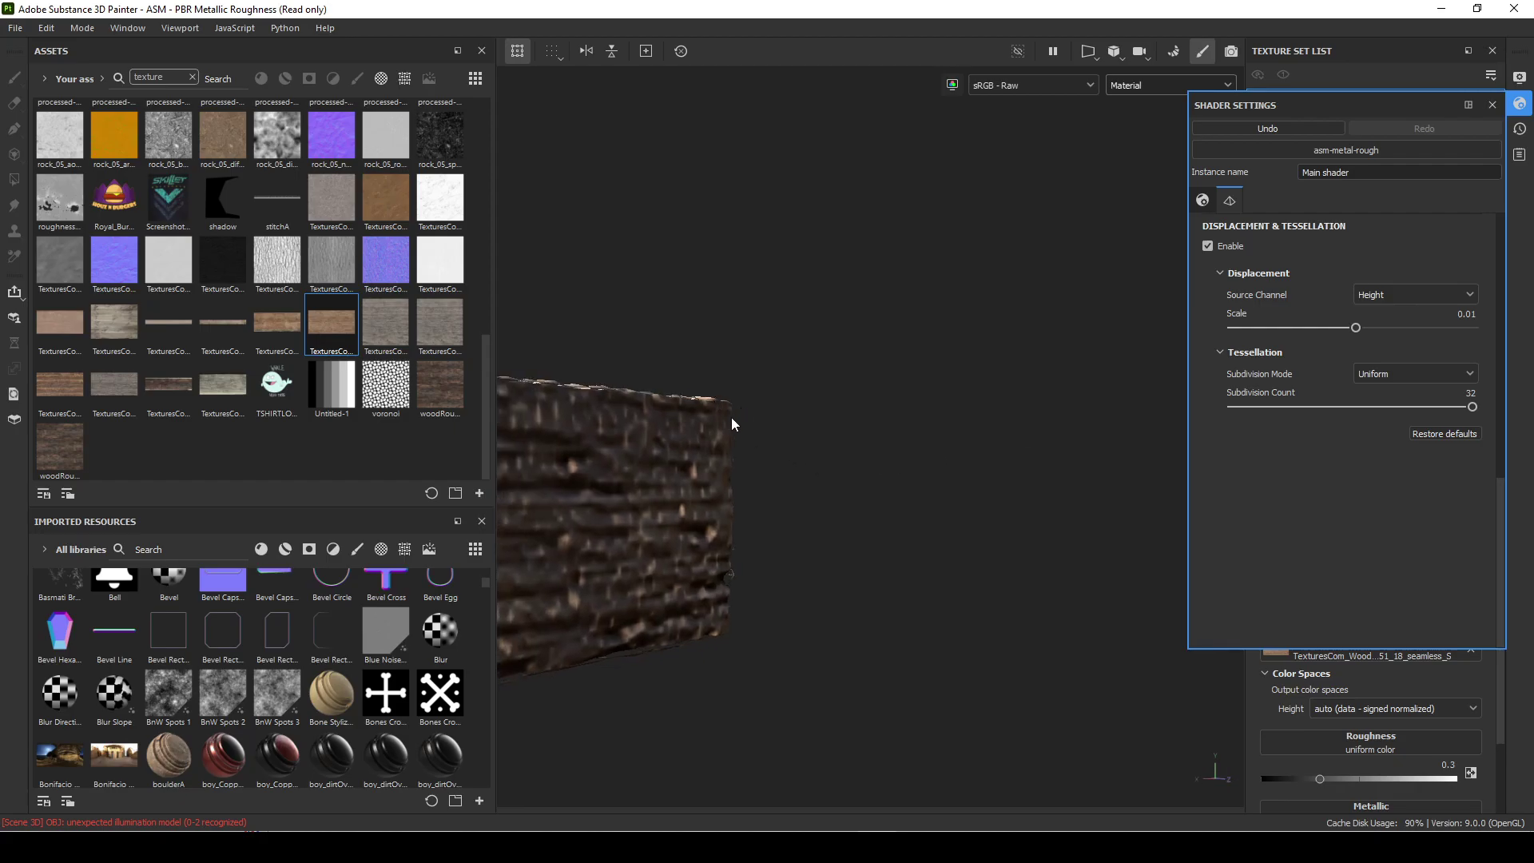
pyautogui.keyDown('alt'); pyautogui.moveTo(820, 655); pyautogui.dragTo(967, 489); pyautogui.keyUp('alt')
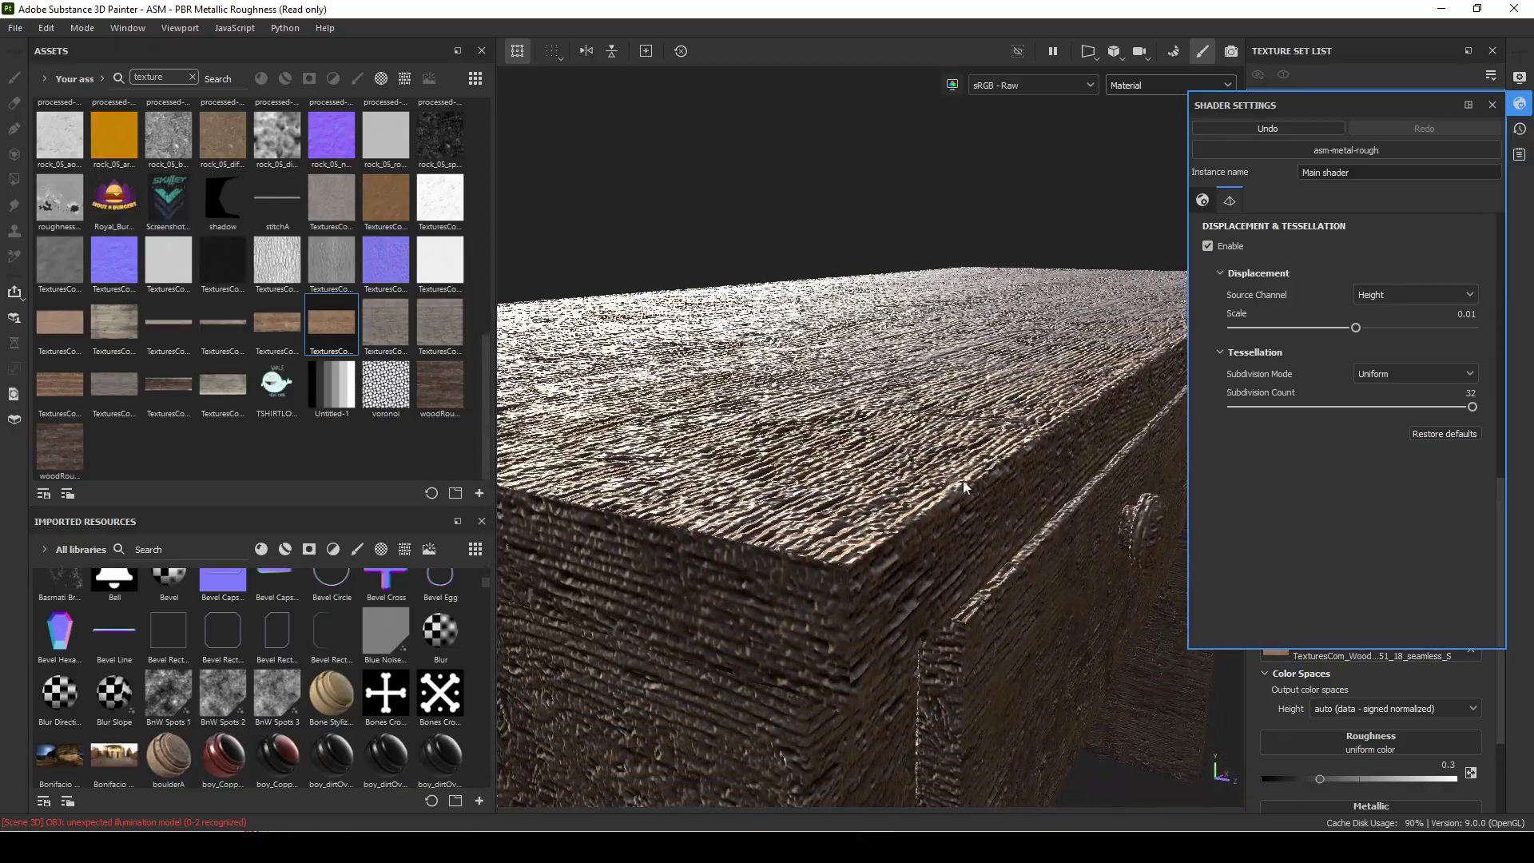
pyautogui.click(1492, 104)
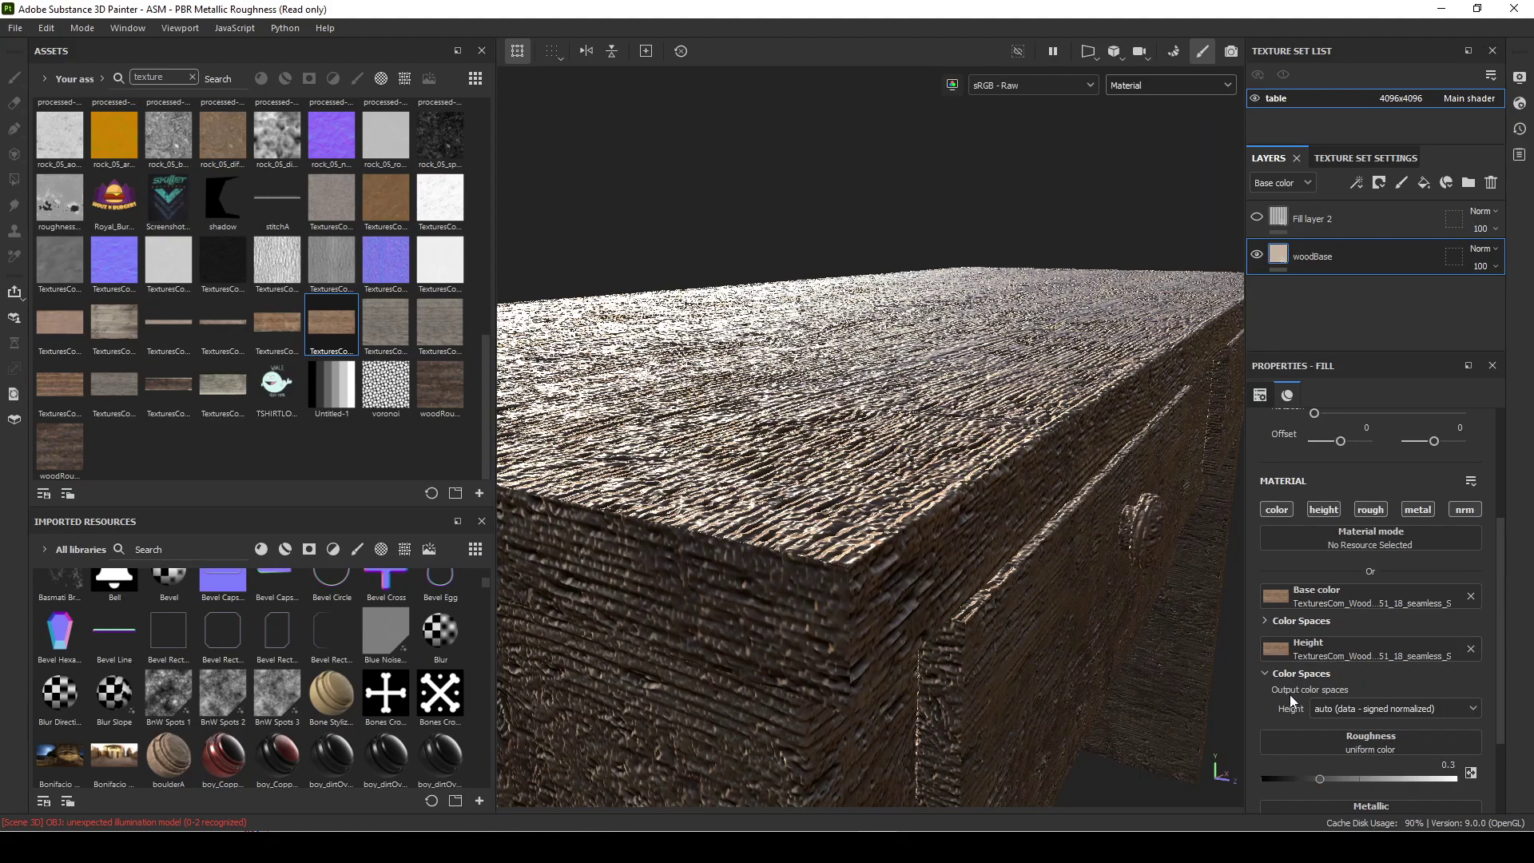
# Step: Collapse the Height color-space options, open and dismiss the resource picker, and zoom the view
pyautogui.click(1264, 673)
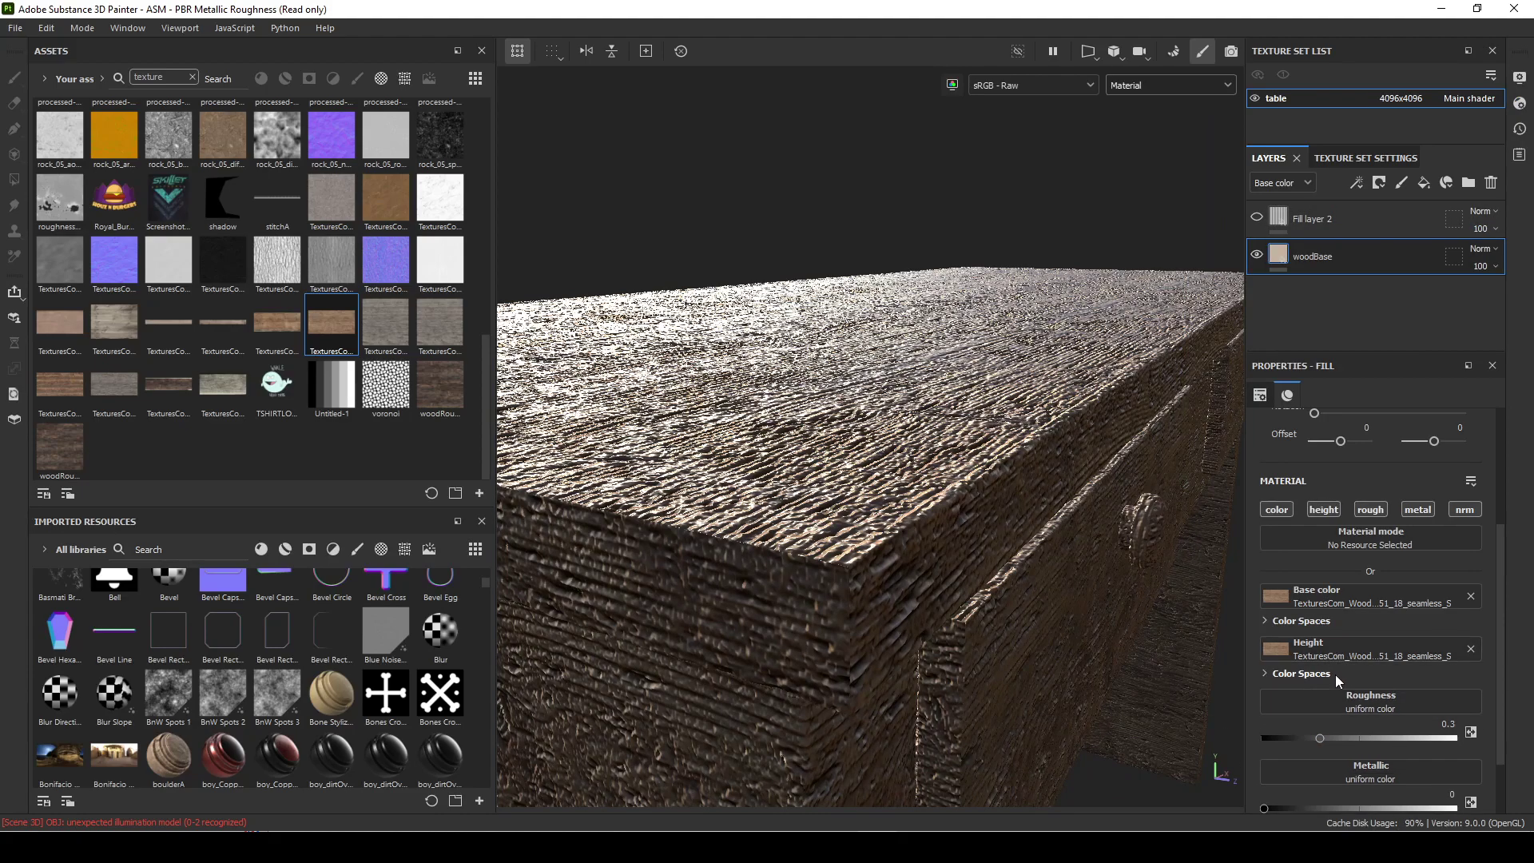
pyautogui.click(1272, 646)
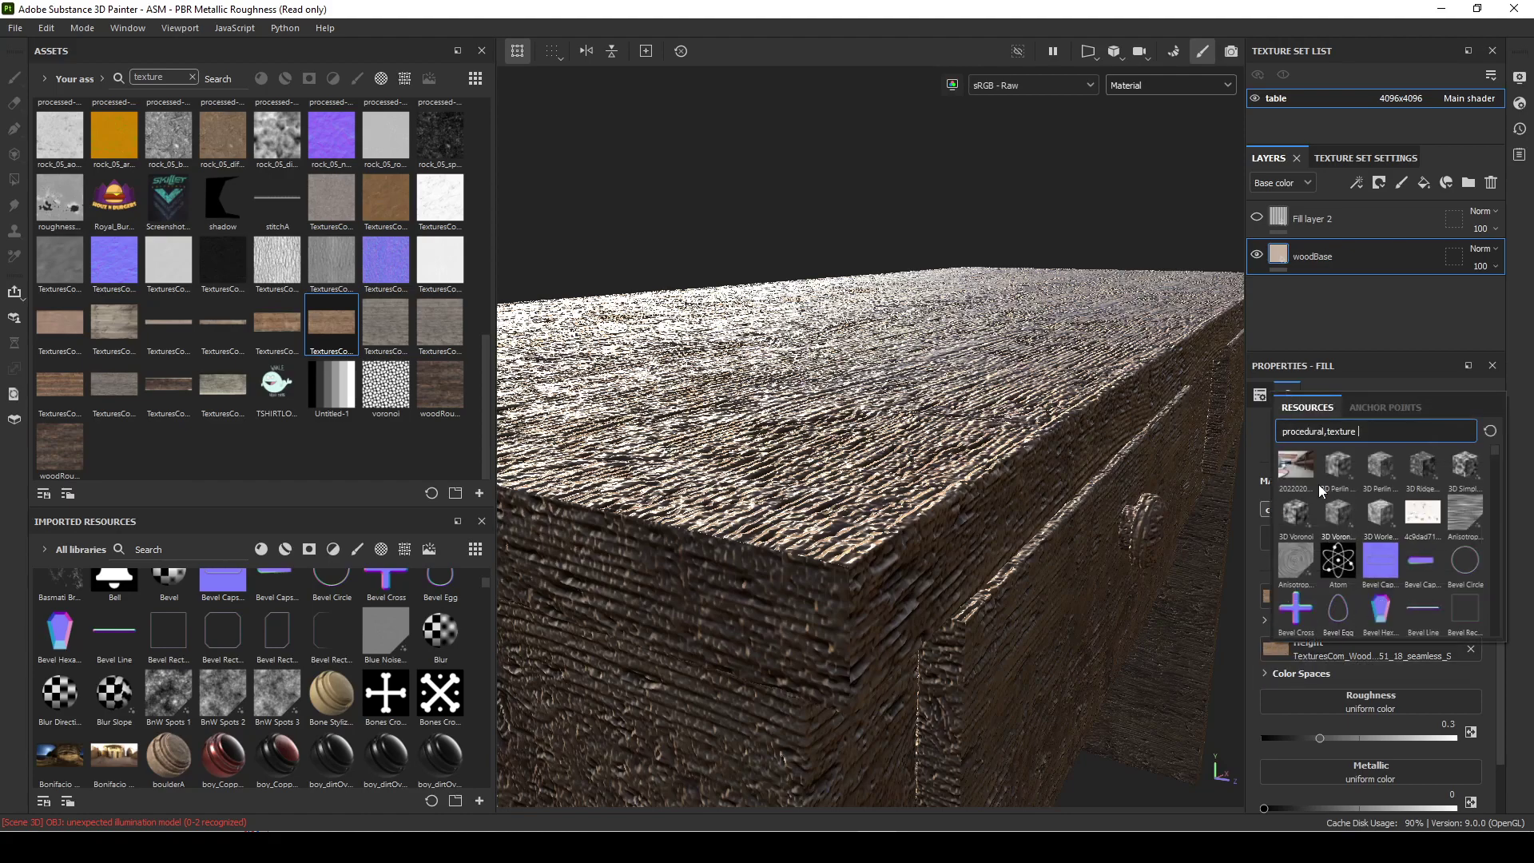
pyautogui.click(1426, 298)
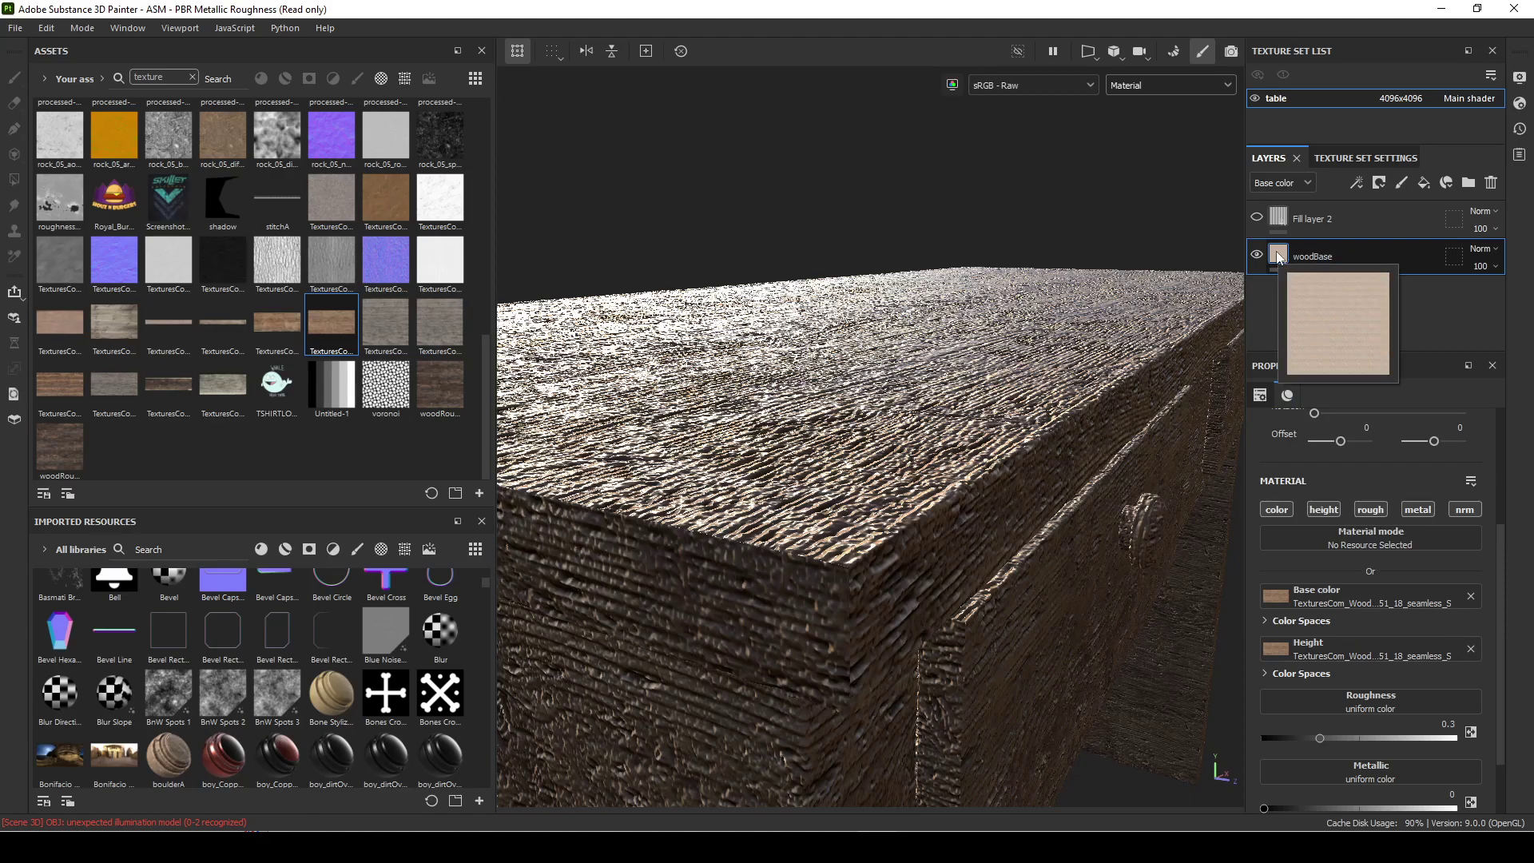
pyautogui.scroll(3, 1092, 411)
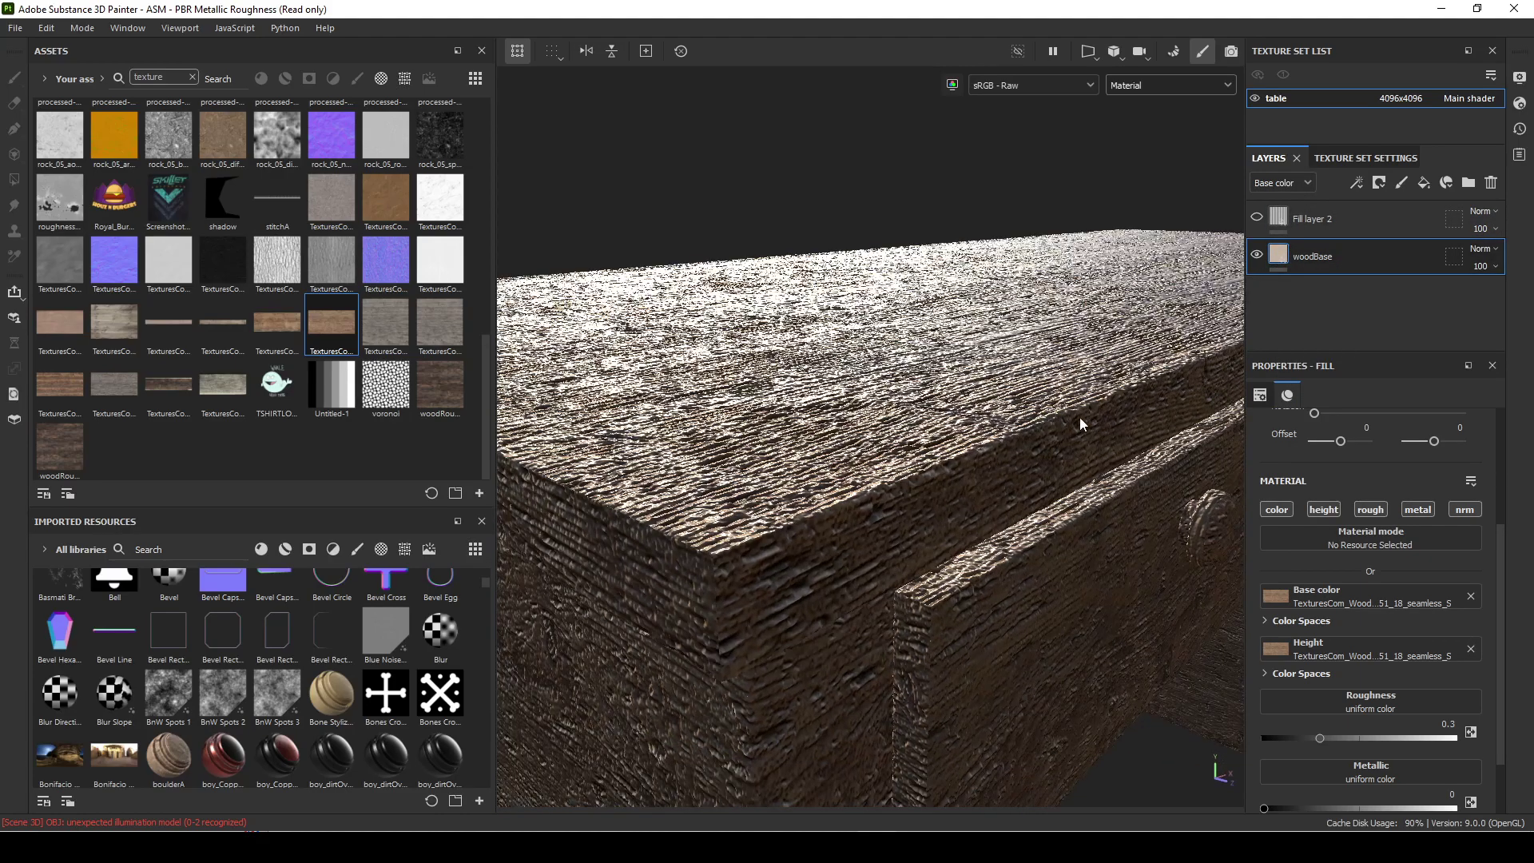
# Step: Add a Levels effect to woodBase and test the base-colour output levels, undoing the changes
pyautogui.rightClick(1279, 265)
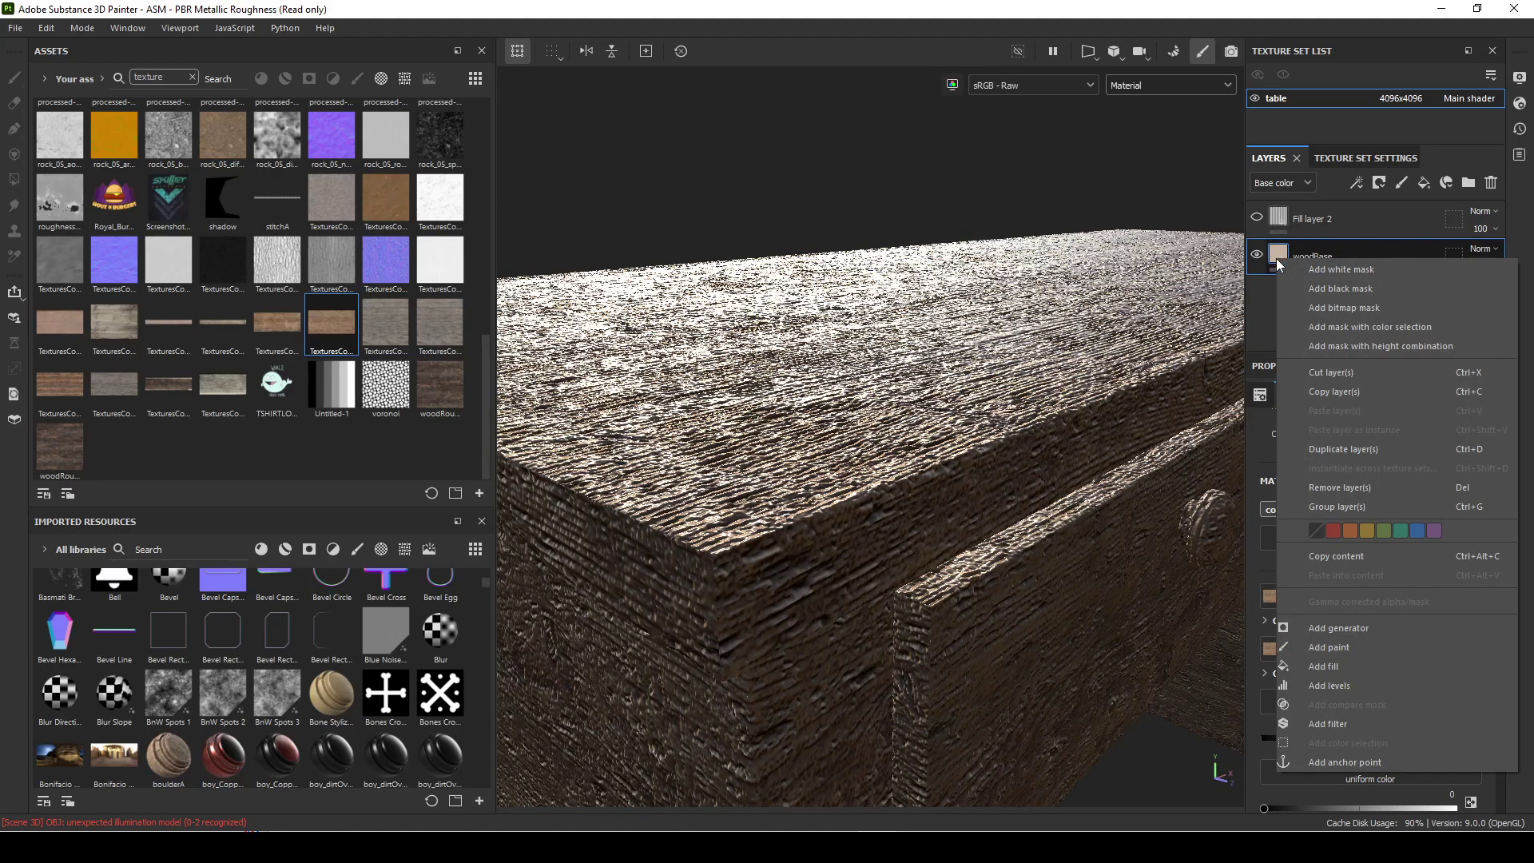
pyautogui.click(1351, 686)
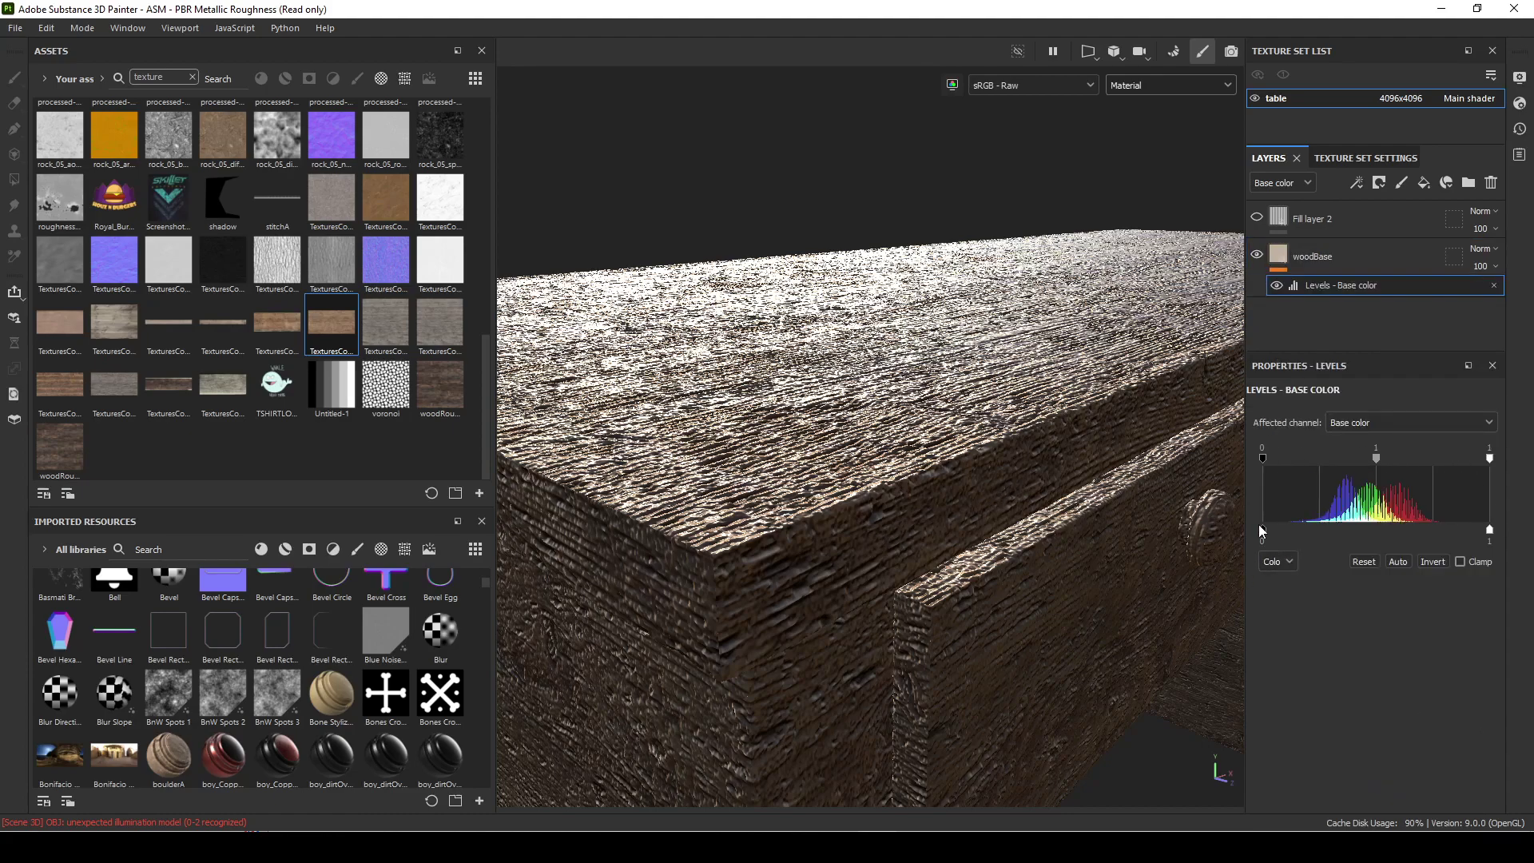
pyautogui.moveTo(1263, 530); pyautogui.dragTo(1208, 515)
pyautogui.moveTo(1489, 530); pyautogui.dragTo(1528, 527)
pyautogui.moveTo(1263, 531); pyautogui.dragTo(1376, 534)
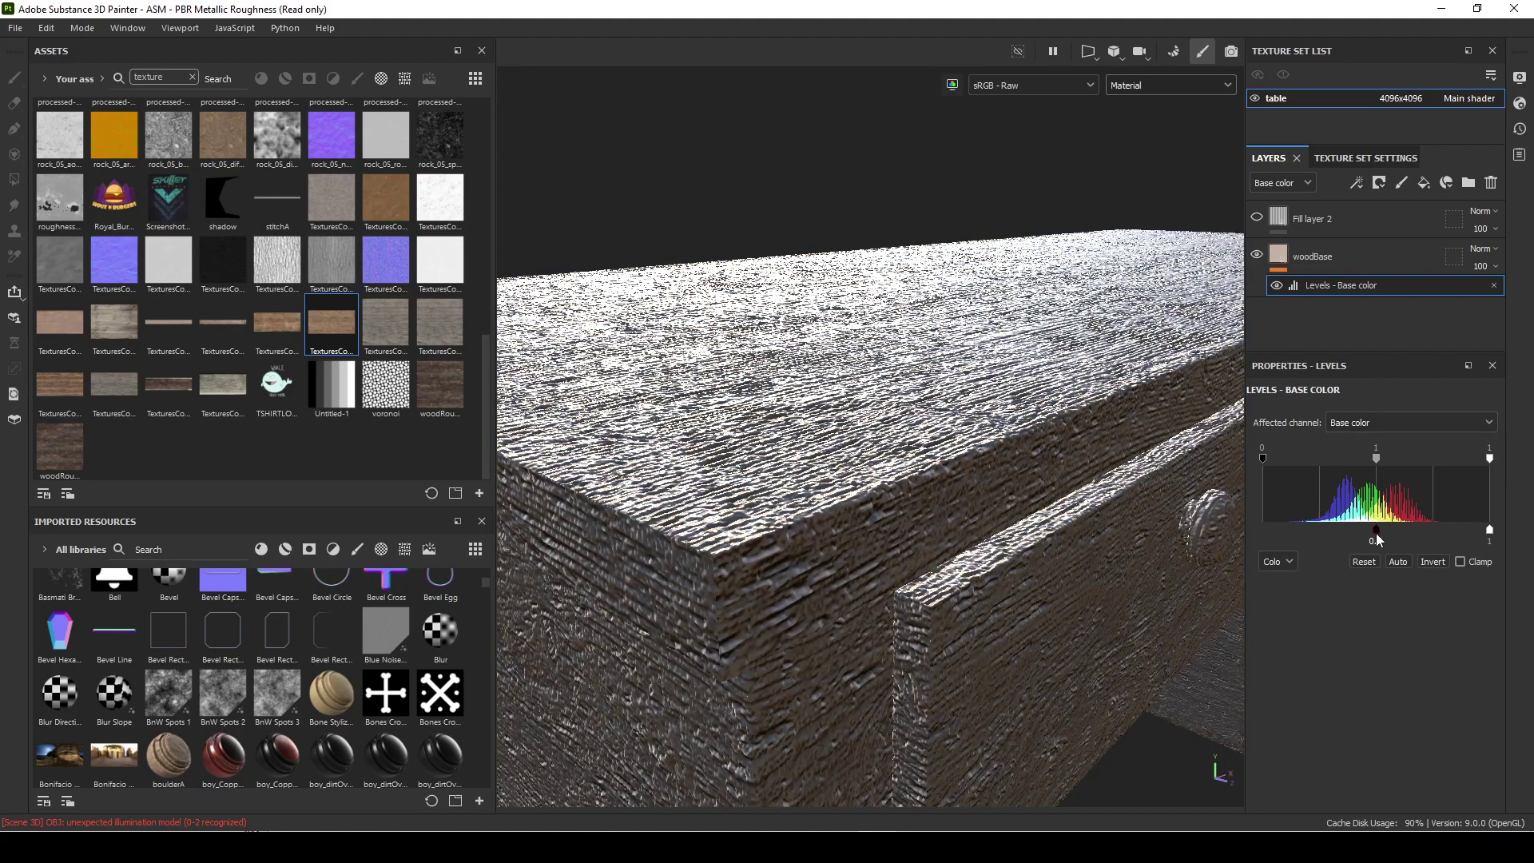
pyautogui.hotkey('ctrl', 'z')
# Step: Test the black input level at 0.254 while orbiting, then reset it to 0
pyautogui.moveTo(1492, 460); pyautogui.dragTo(1411, 464)
pyautogui.hotkey('ctrl', 'z')
pyautogui.moveTo(1265, 458); pyautogui.dragTo(1320, 464)
pyautogui.keyDown('alt'); pyautogui.moveTo(895, 463); pyautogui.dragTo(985, 521); pyautogui.keyUp('alt')
pyautogui.keyDown('shift'); pyautogui.moveTo(1079, 562); pyautogui.dragTo(1048, 555, button='right'); pyautogui.keyUp('shift')
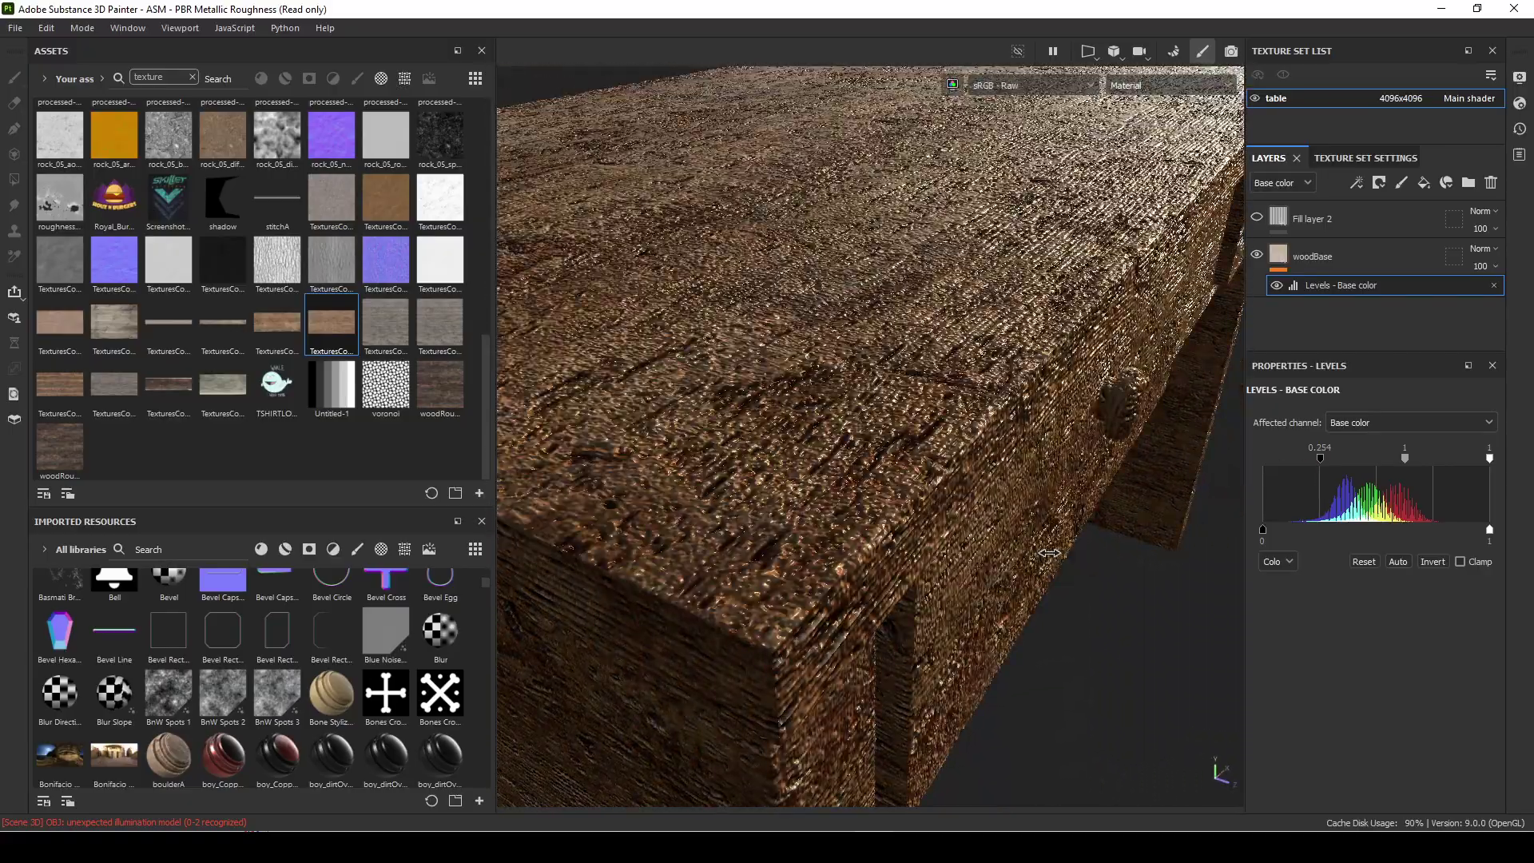
pyautogui.keyDown('alt'); pyautogui.moveTo(1048, 555); pyautogui.dragTo(1037, 710); pyautogui.keyUp('alt')
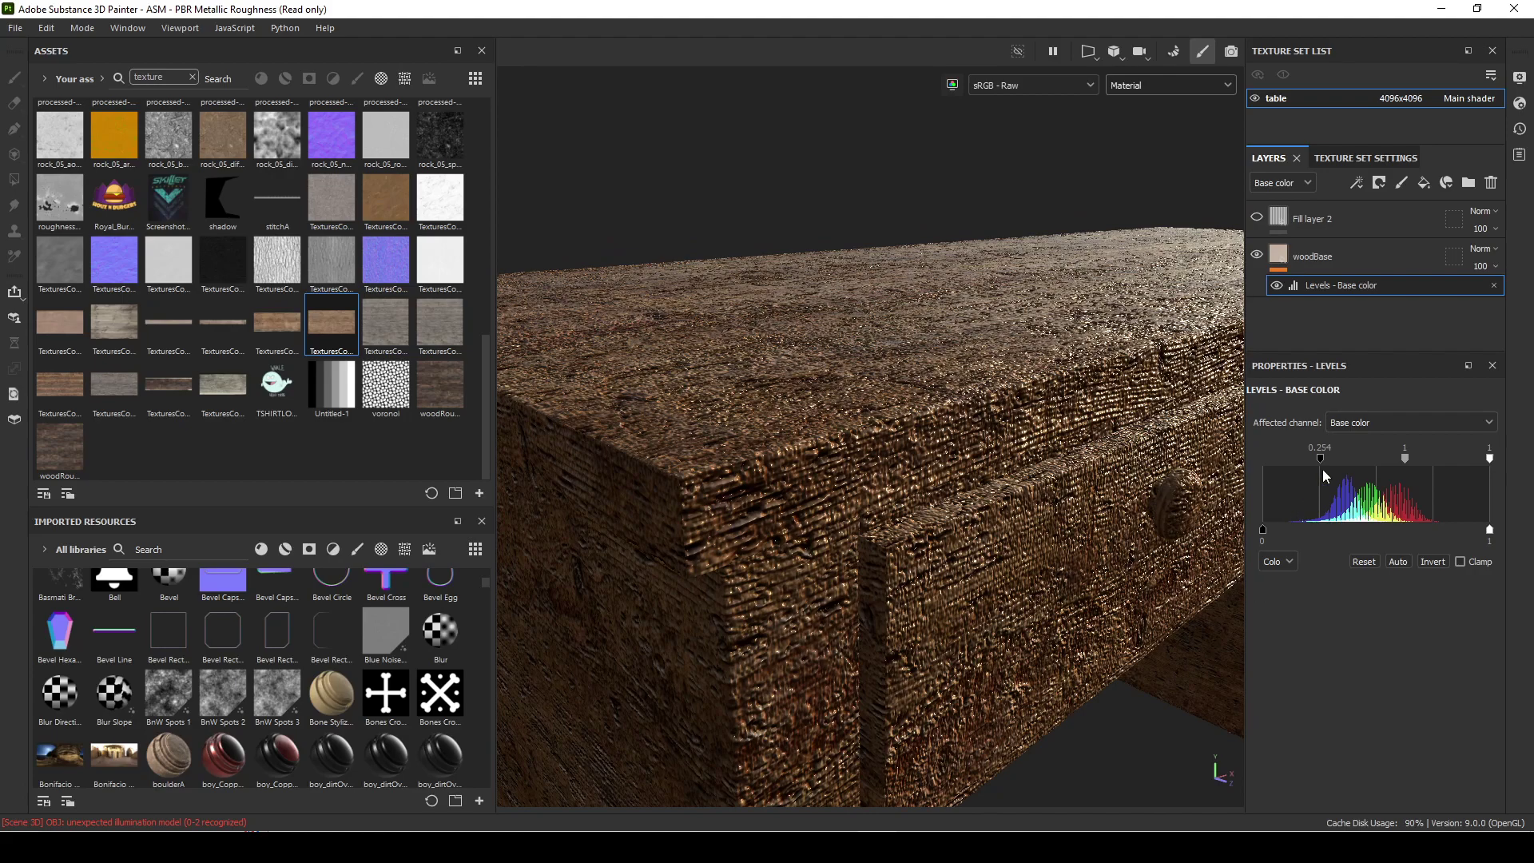
pyautogui.moveTo(1321, 457); pyautogui.dragTo(1202, 455)
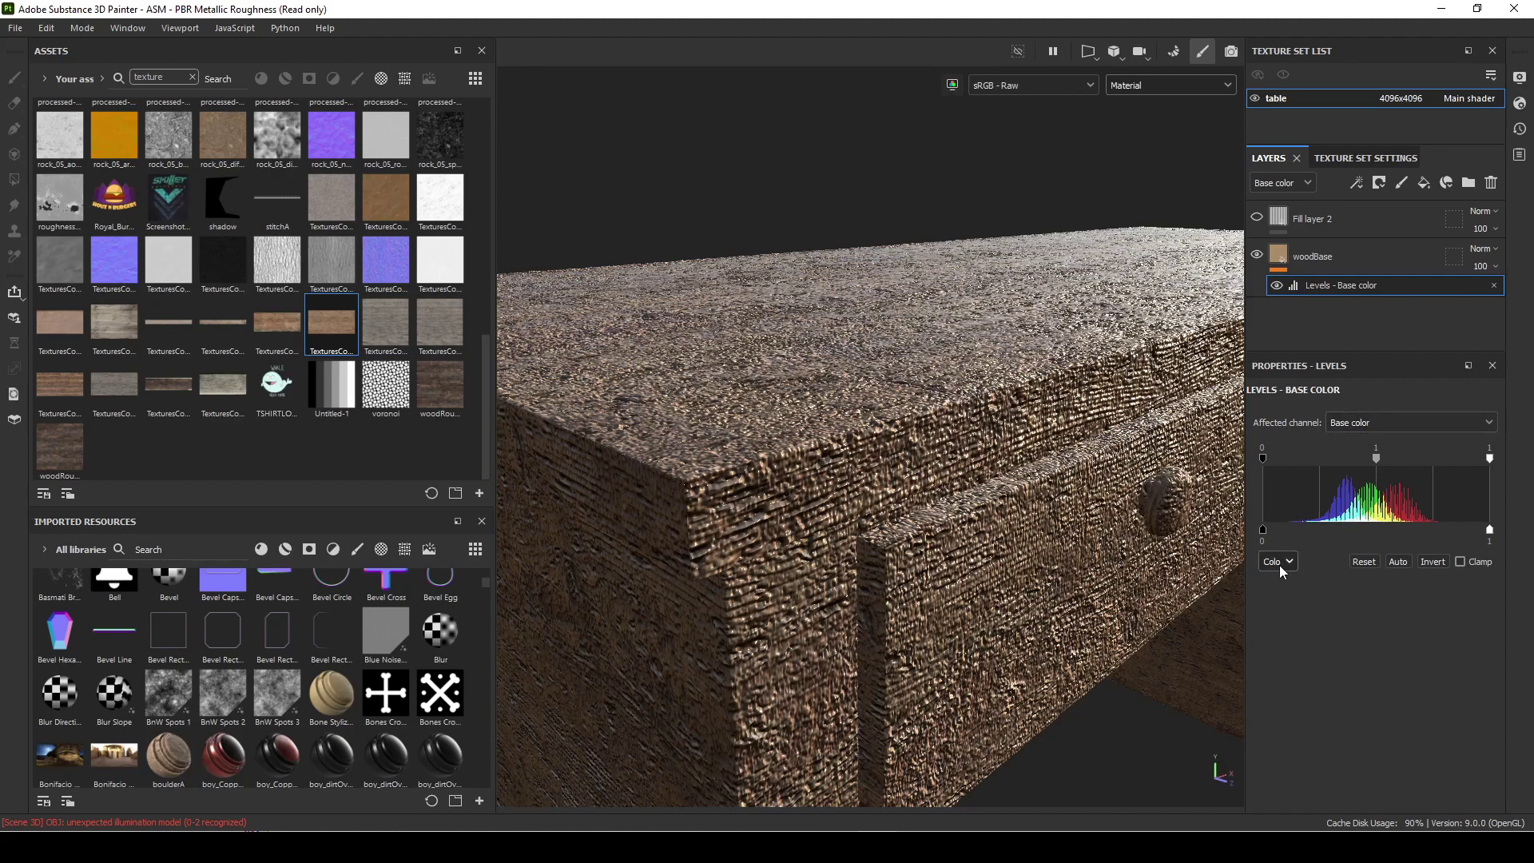
# Step: Switch the Levels channel to Height, set input minimum -0.901 and raise the lower level to 0.136
pyautogui.click(1340, 426)
pyautogui.click(1359, 426)
pyautogui.click(1346, 426)
pyautogui.click(1349, 459)
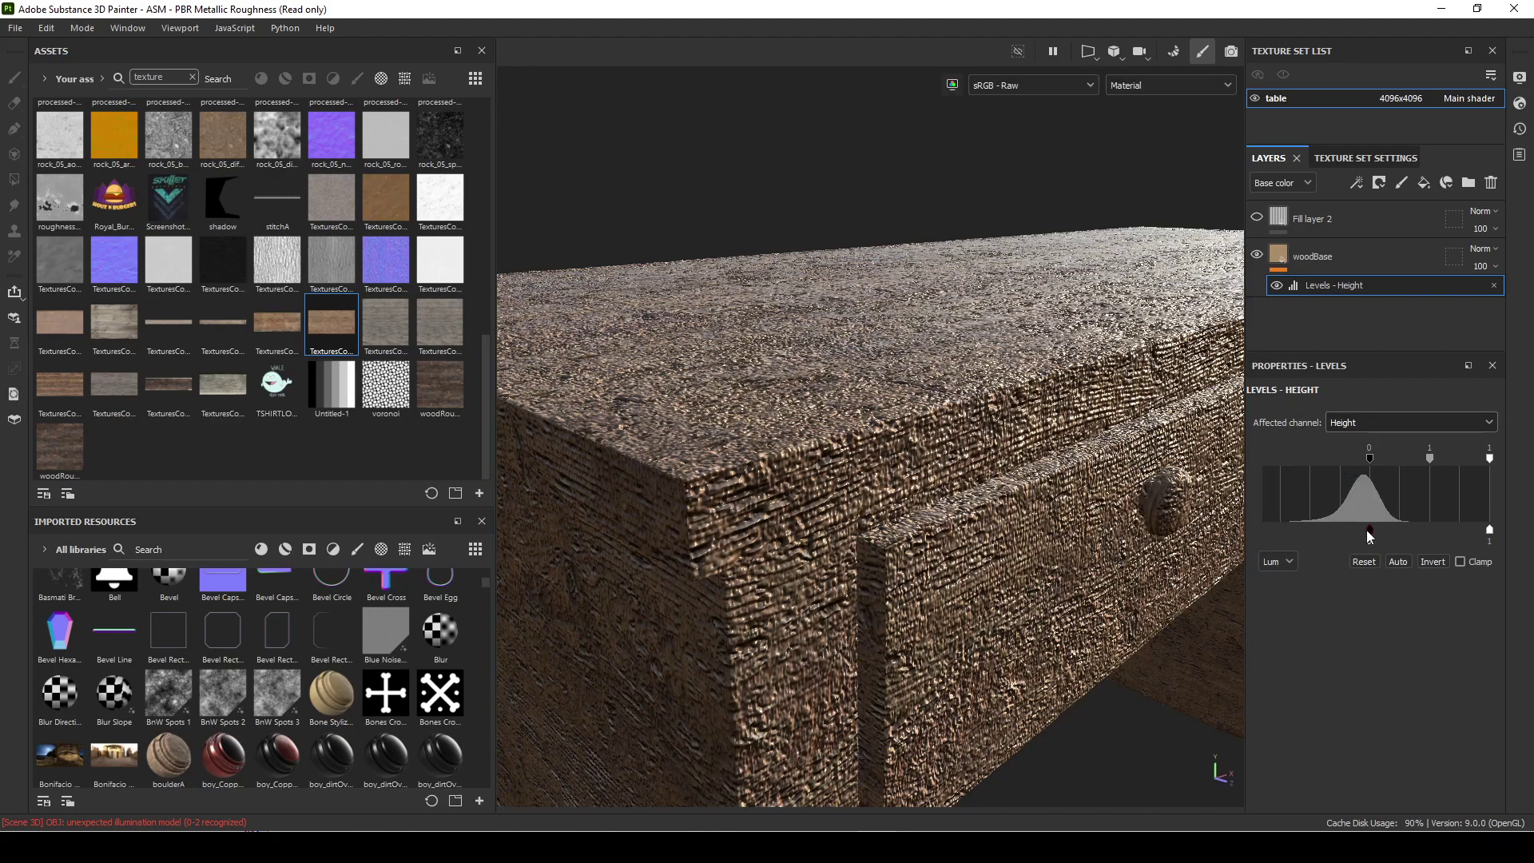
pyautogui.moveTo(1369, 529); pyautogui.dragTo(1262, 529)
pyautogui.moveTo(1369, 457); pyautogui.dragTo(1263, 457)
pyautogui.moveTo(1261, 530); pyautogui.dragTo(1386, 540)
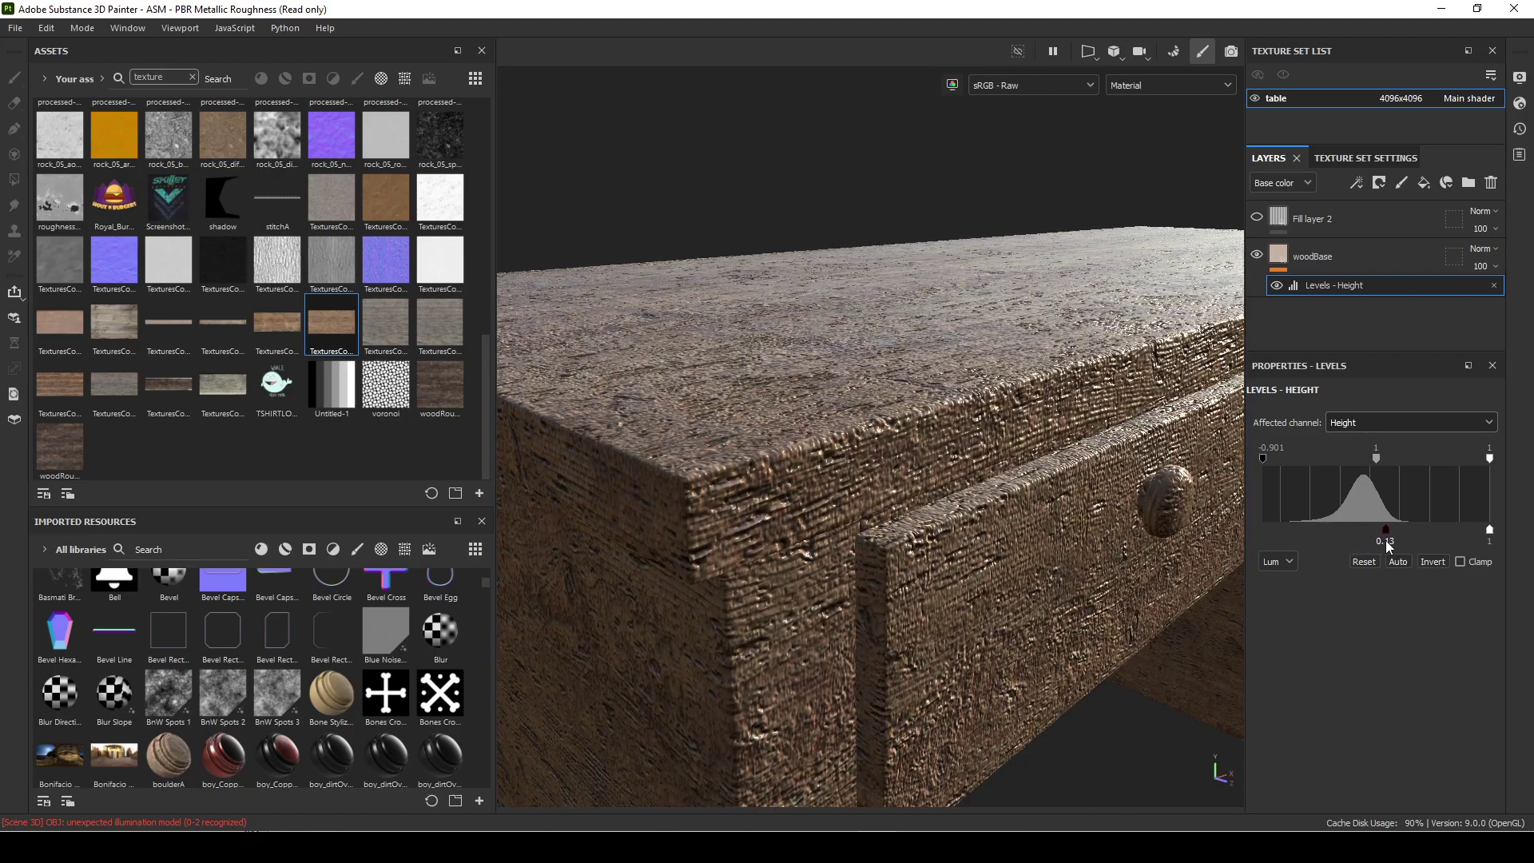
pyautogui.keyDown('alt'); pyautogui.moveTo(925, 540); pyautogui.dragTo(975, 526); pyautogui.keyUp('alt')
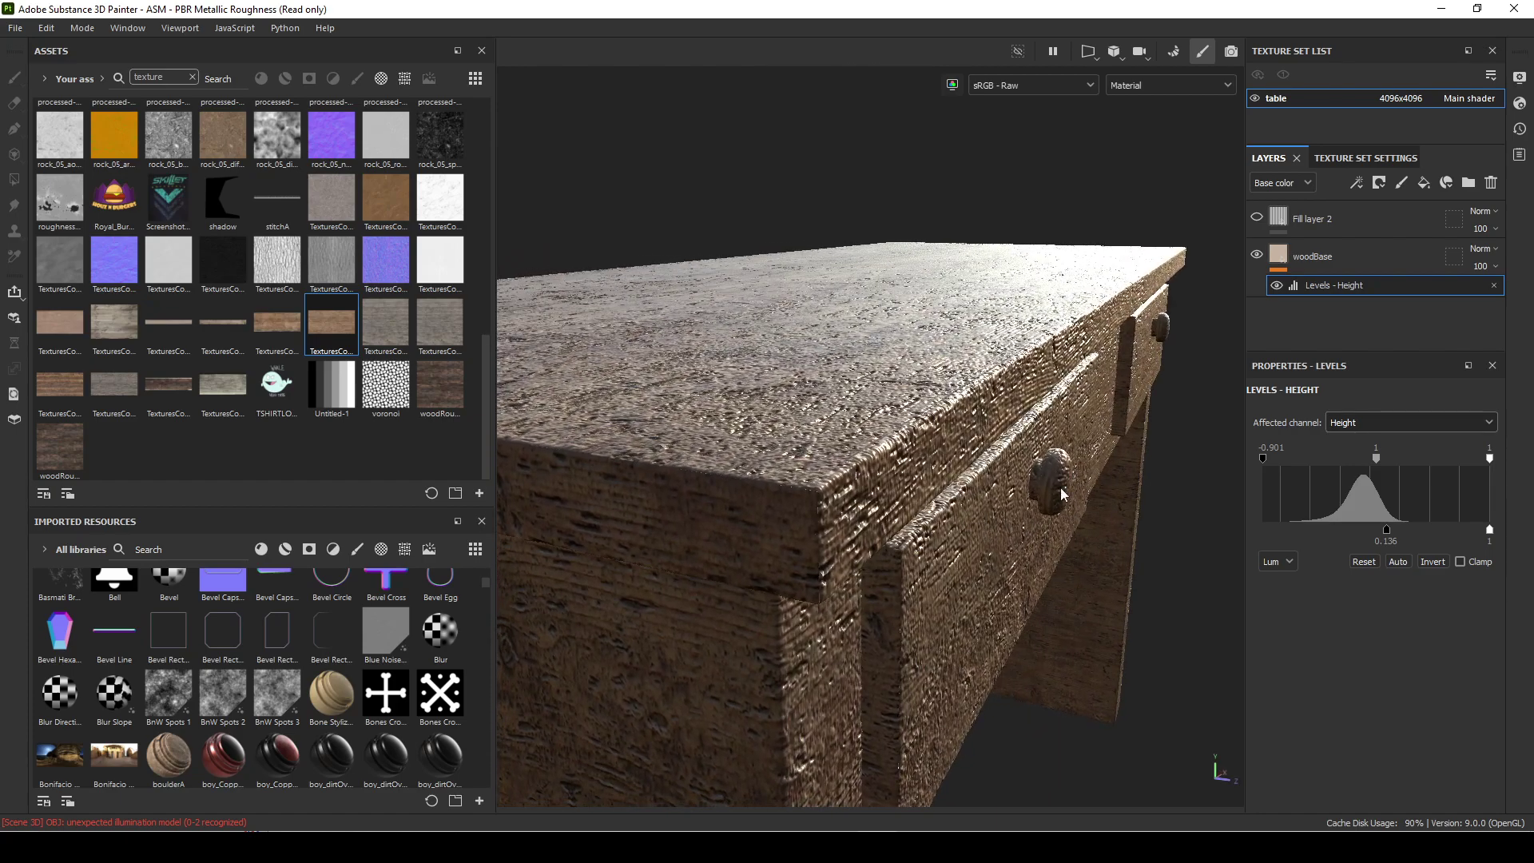
# Step: Show the Height channel in the viewport and return the Levels output black point to -0.901
pyautogui.click(1123, 87)
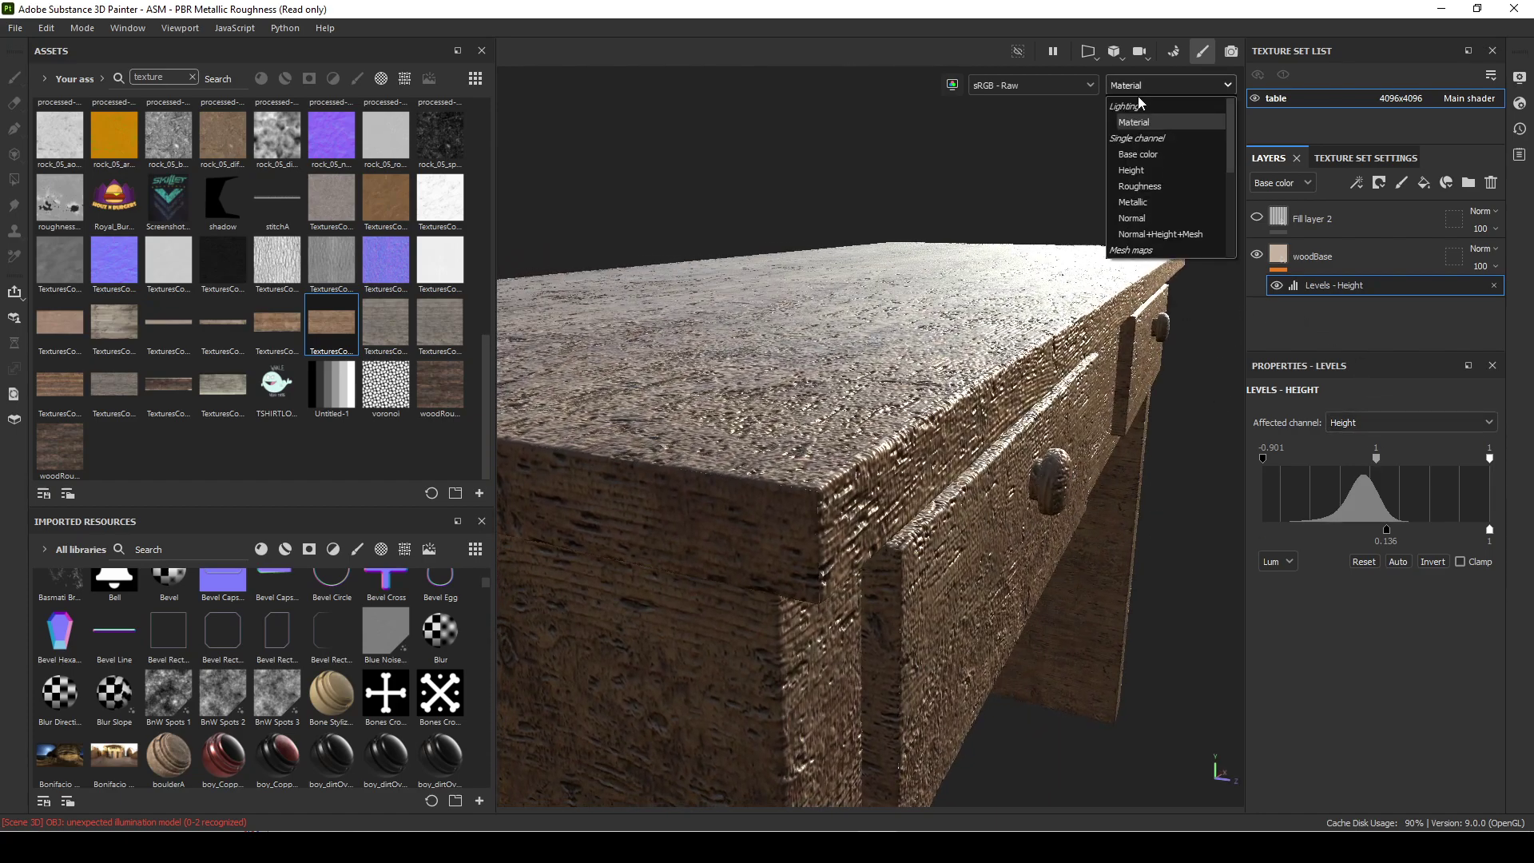
pyautogui.click(1148, 172)
pyautogui.keyDown('alt'); pyautogui.moveTo(1047, 513); pyautogui.dragTo(986, 559); pyautogui.keyUp('alt')
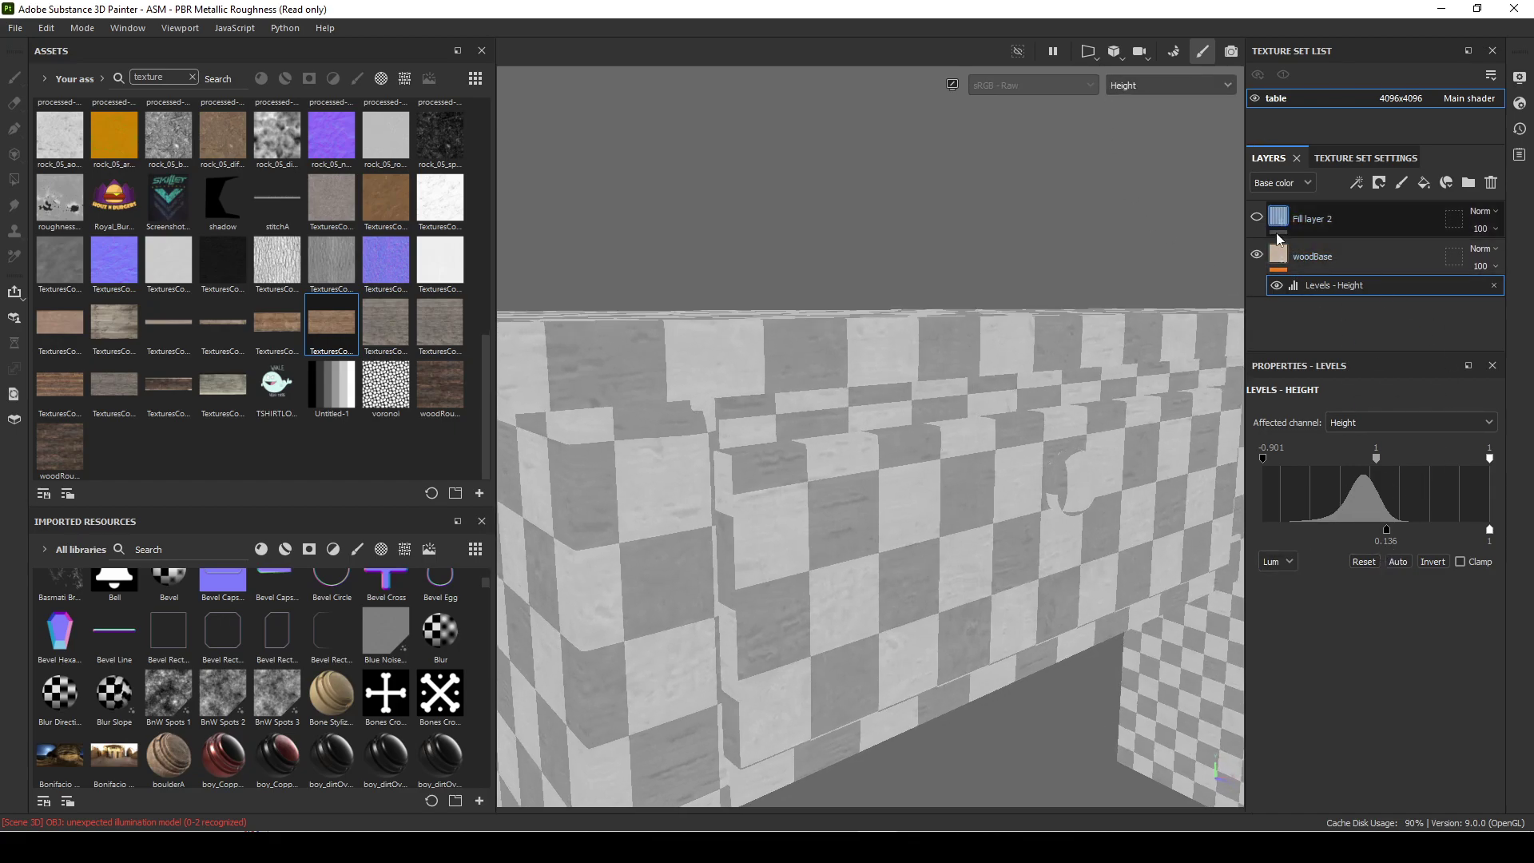
pyautogui.moveTo(1394, 528); pyautogui.dragTo(1147, 521)
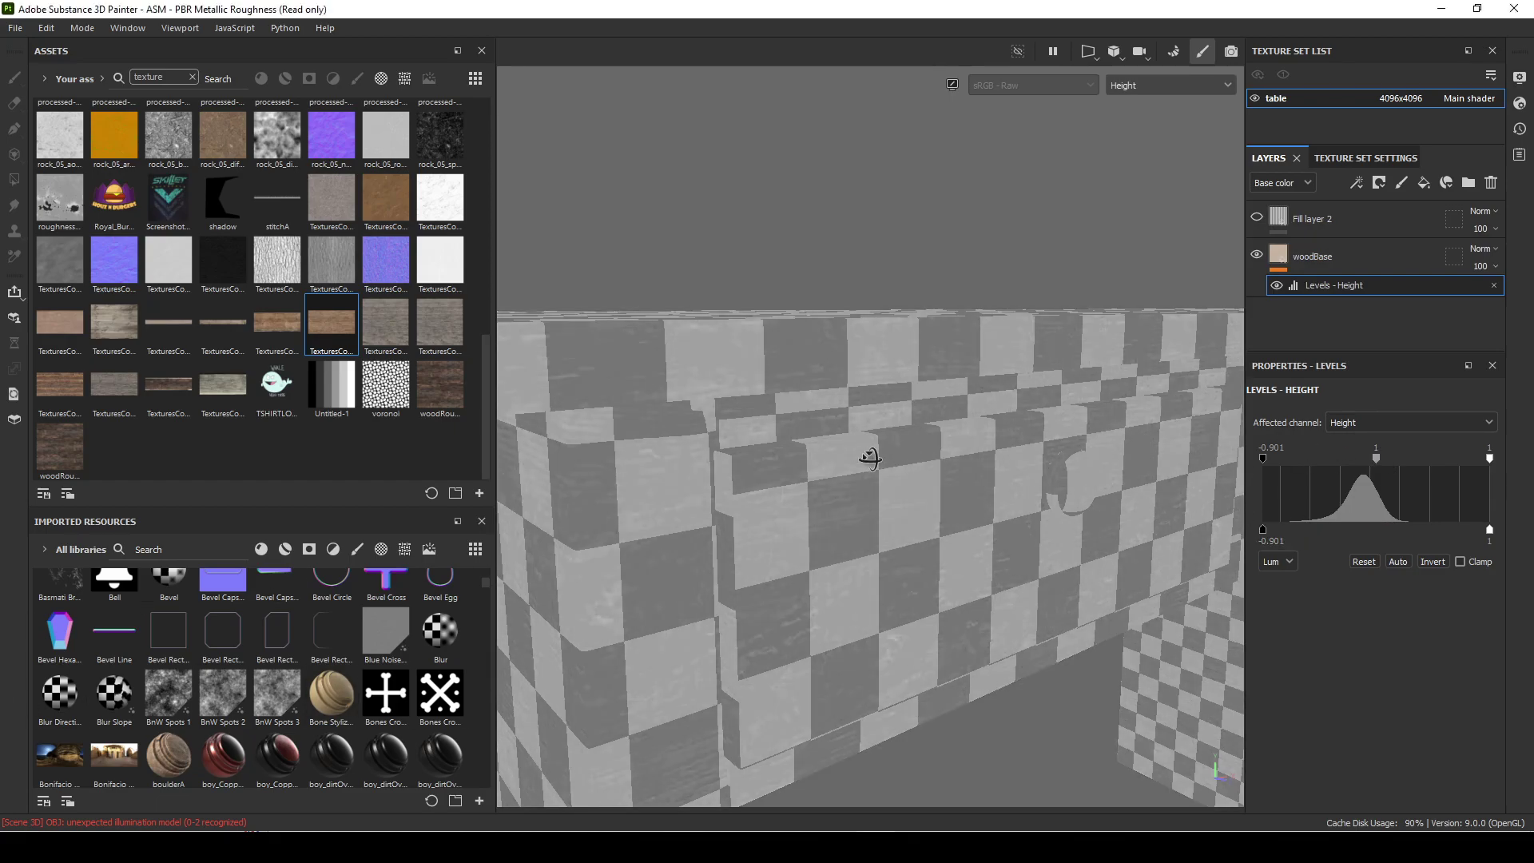
pyautogui.keyDown('alt'); pyautogui.moveTo(866, 448); pyautogui.dragTo(903, 470); pyautogui.keyUp('alt')
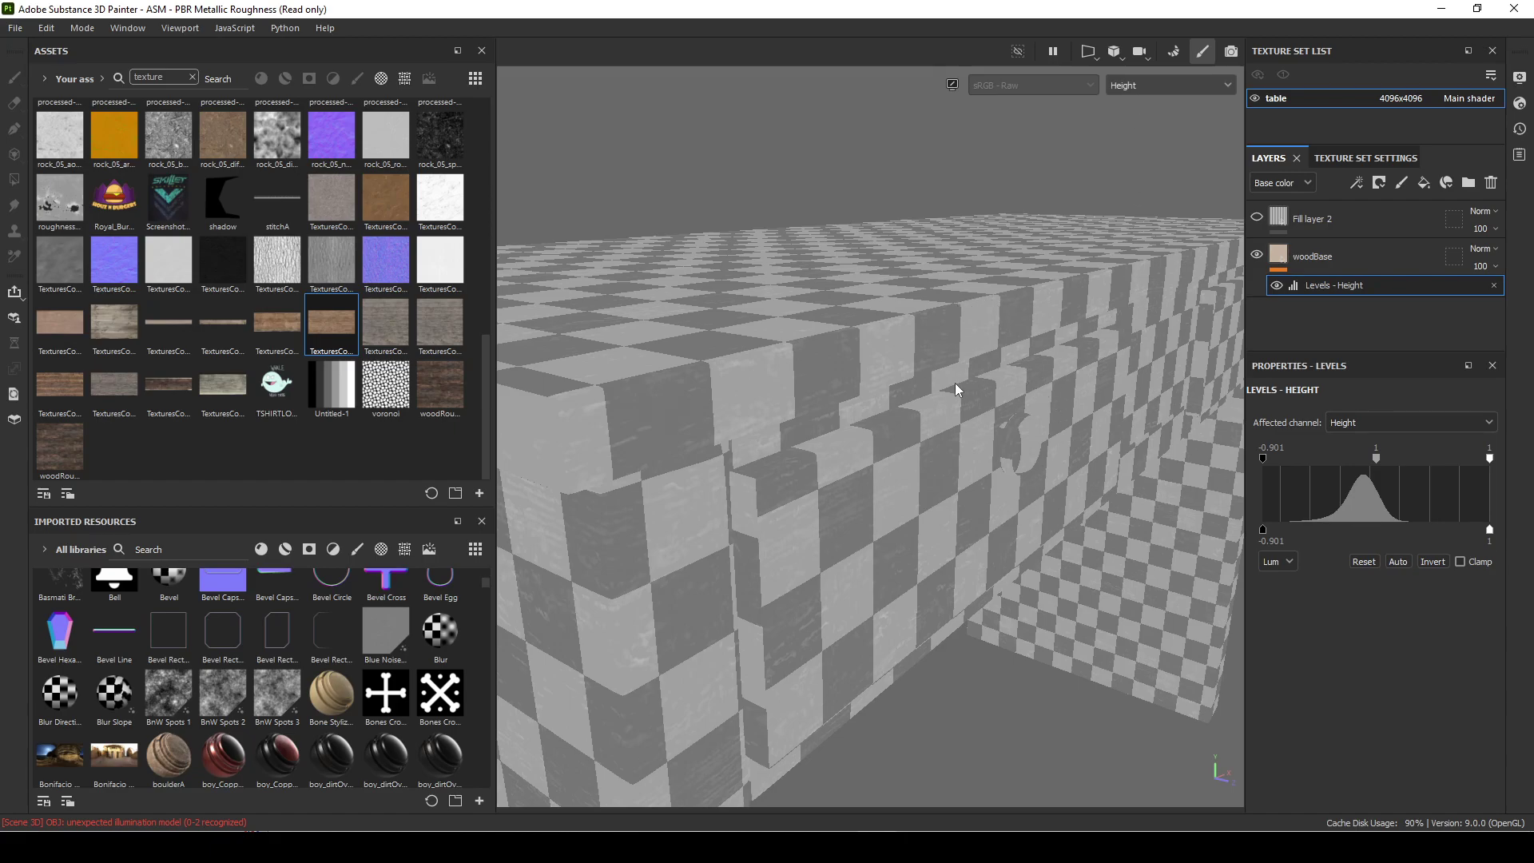
# Step: Show the layers' Height channel and raise woodBase's height opacity to 100
pyautogui.click(1282, 183)
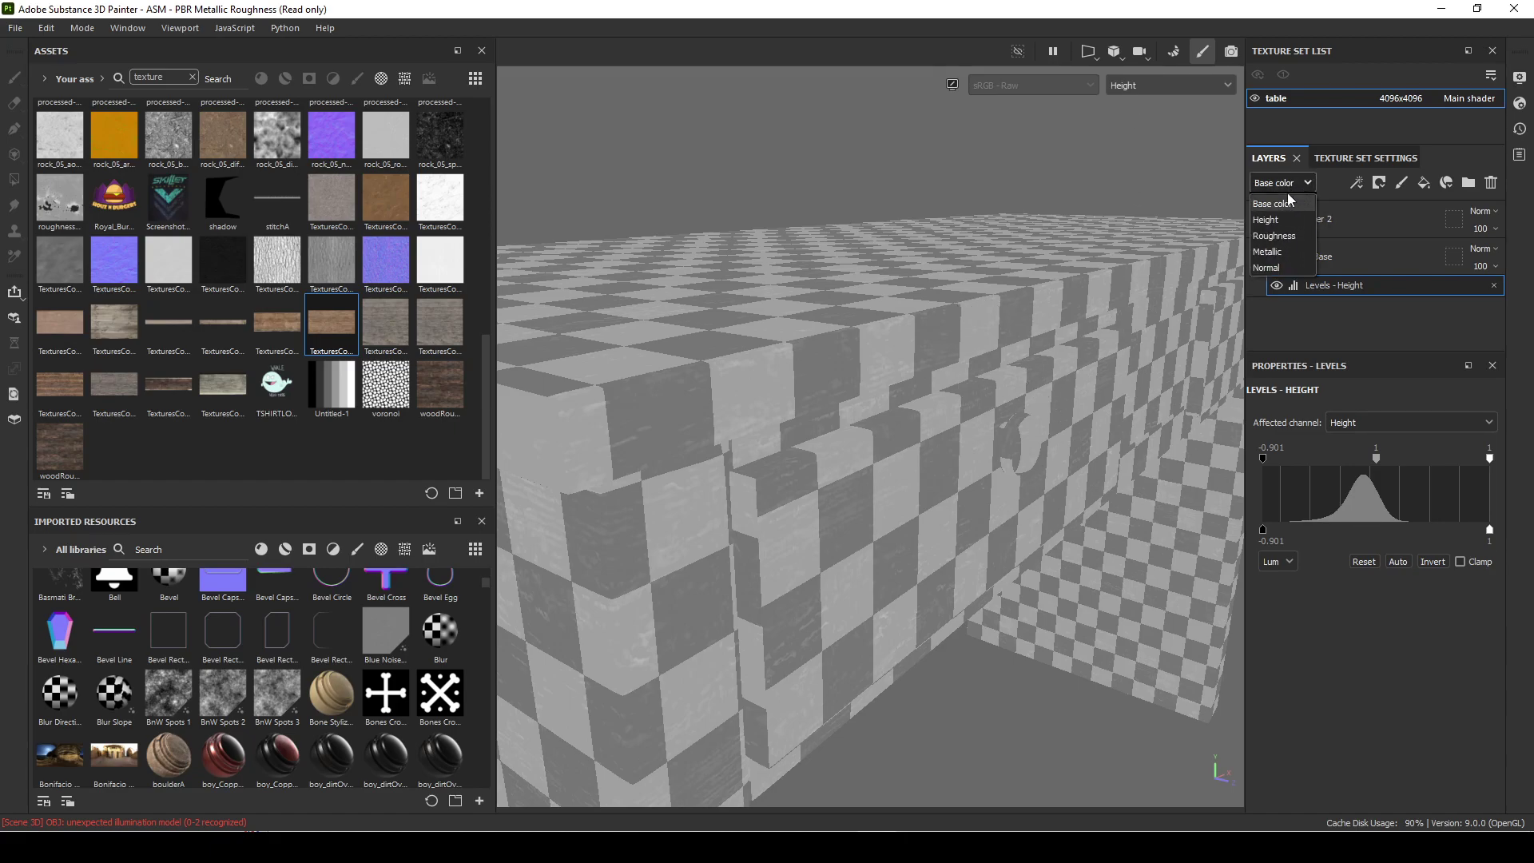
pyautogui.click(1265, 220)
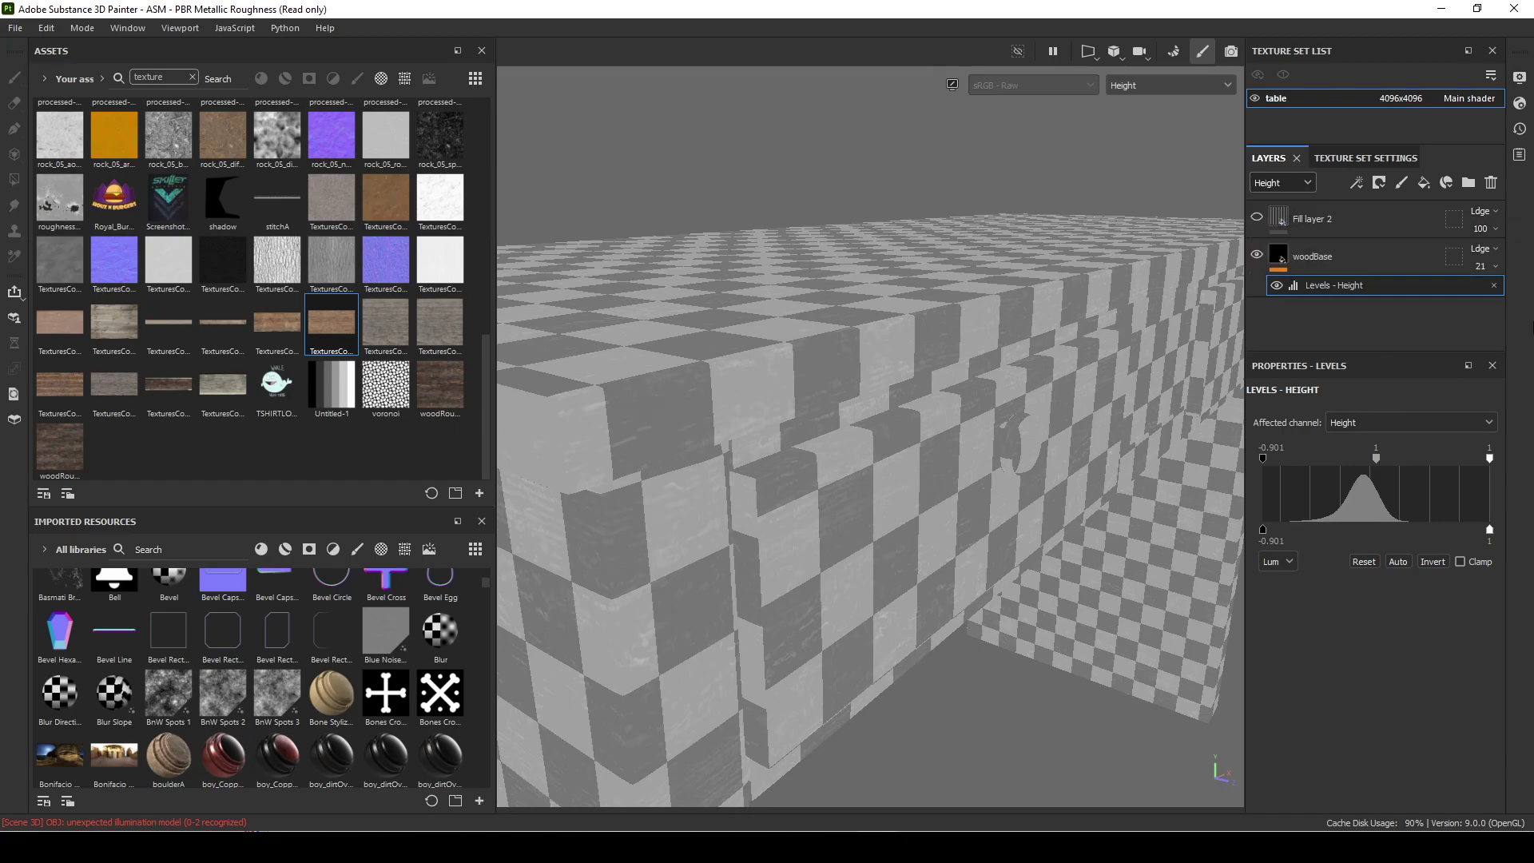
pyautogui.click(1352, 254)
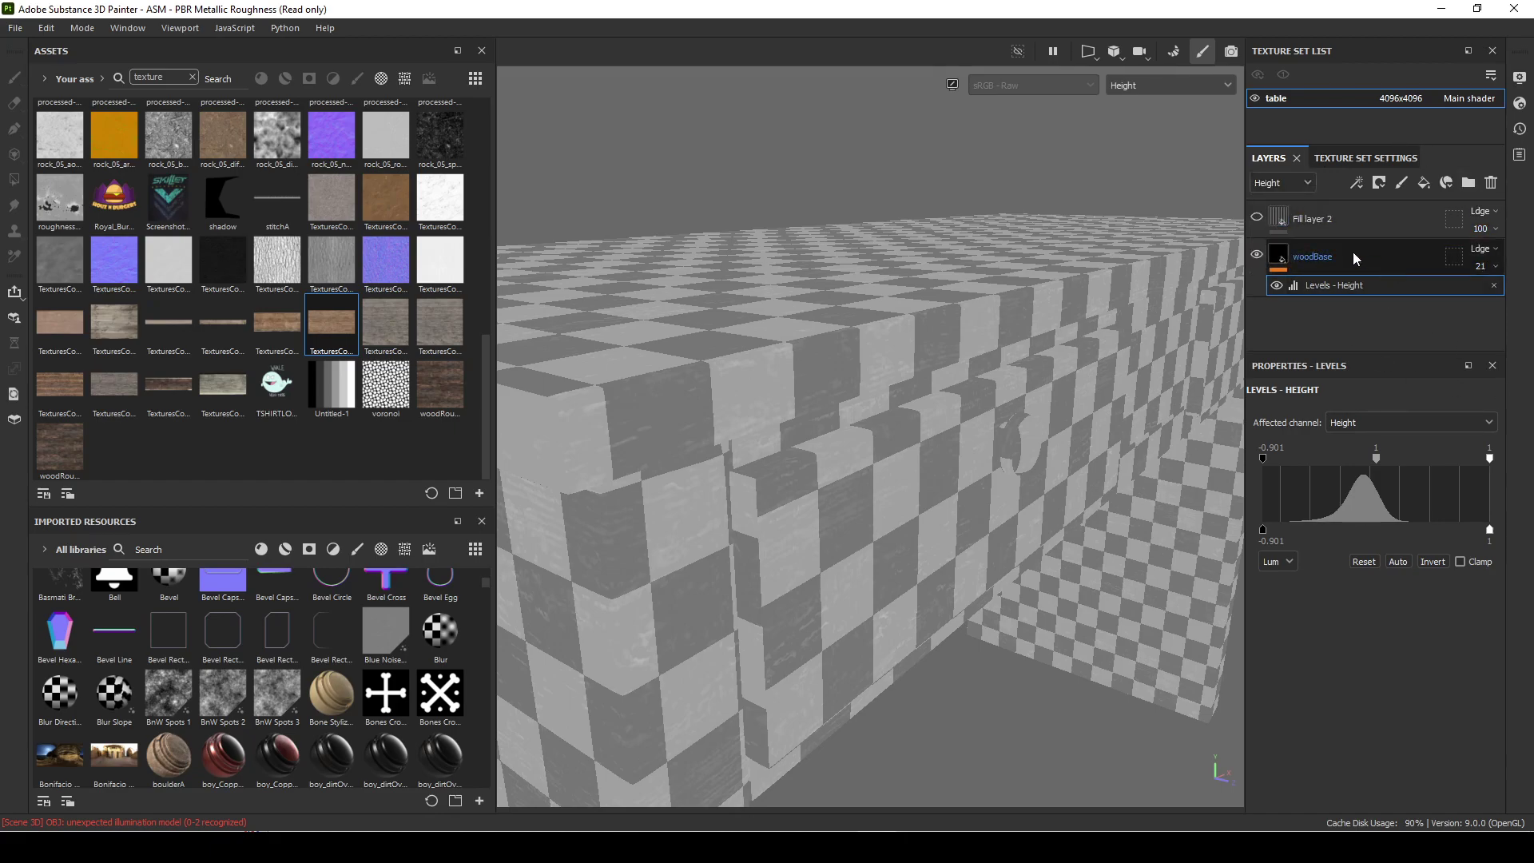
pyautogui.click(1496, 267)
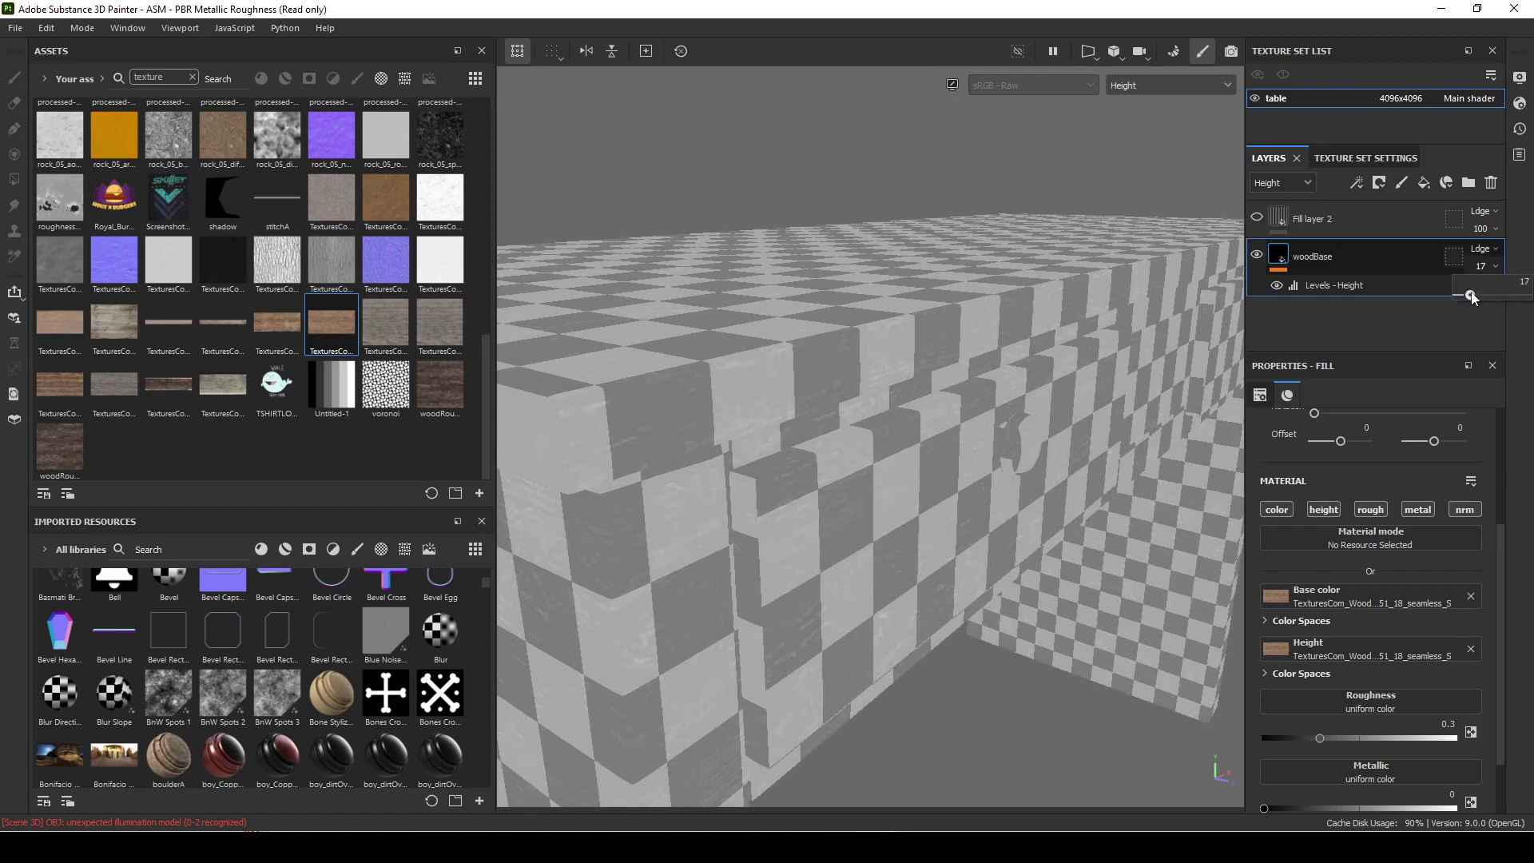
pyautogui.moveTo(1470, 295); pyautogui.dragTo(1533, 313)
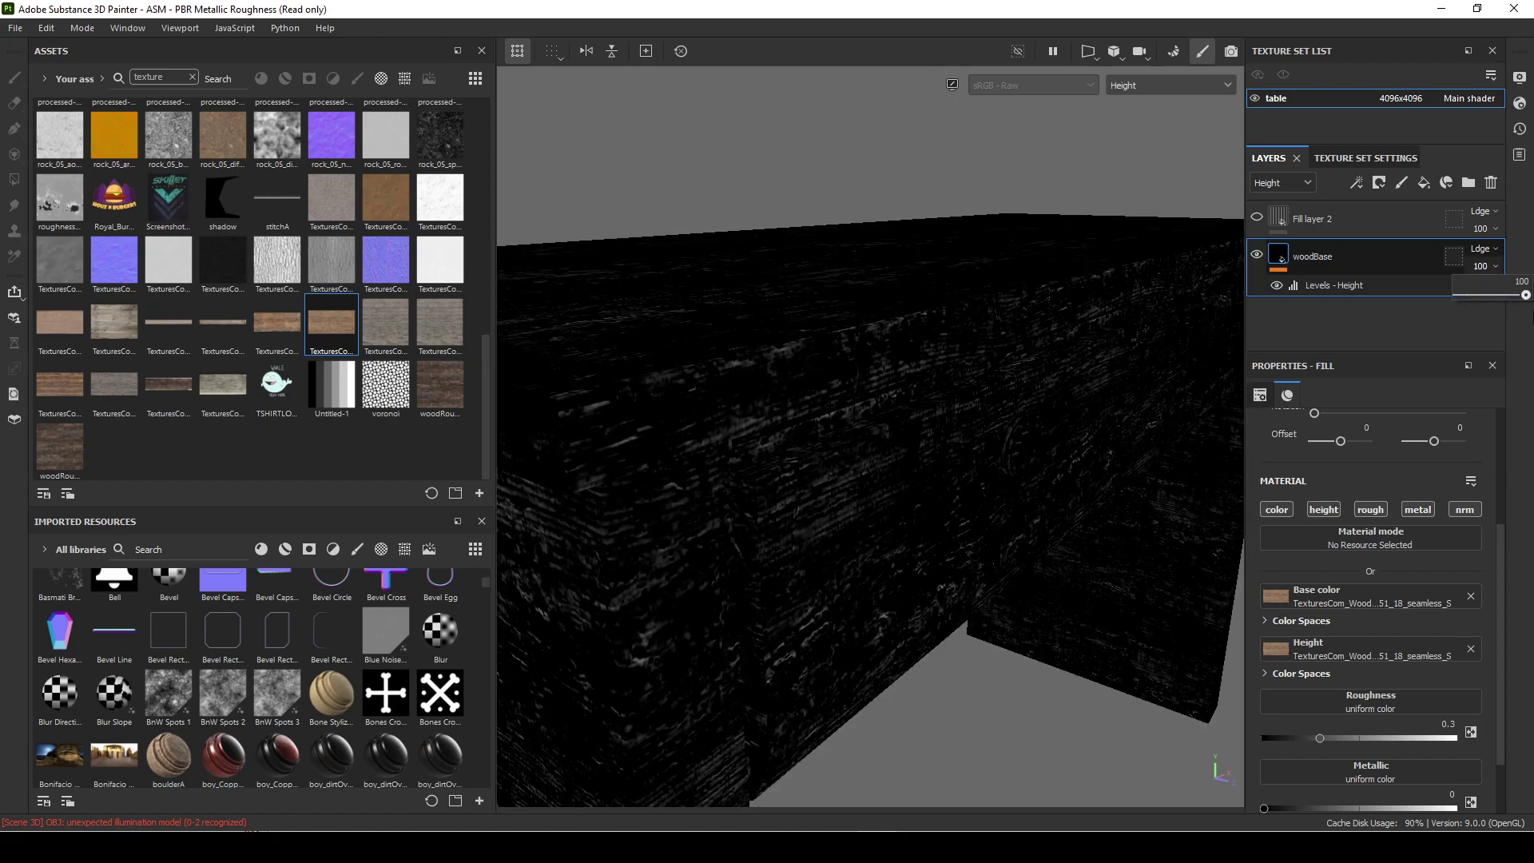
# Step: On the Levels - Height adjustment, lift the output black point to about -0.078
pyautogui.click(1335, 286)
pyautogui.keyDown('alt'); pyautogui.moveTo(1001, 555); pyautogui.dragTo(1005, 546); pyautogui.keyUp('alt')
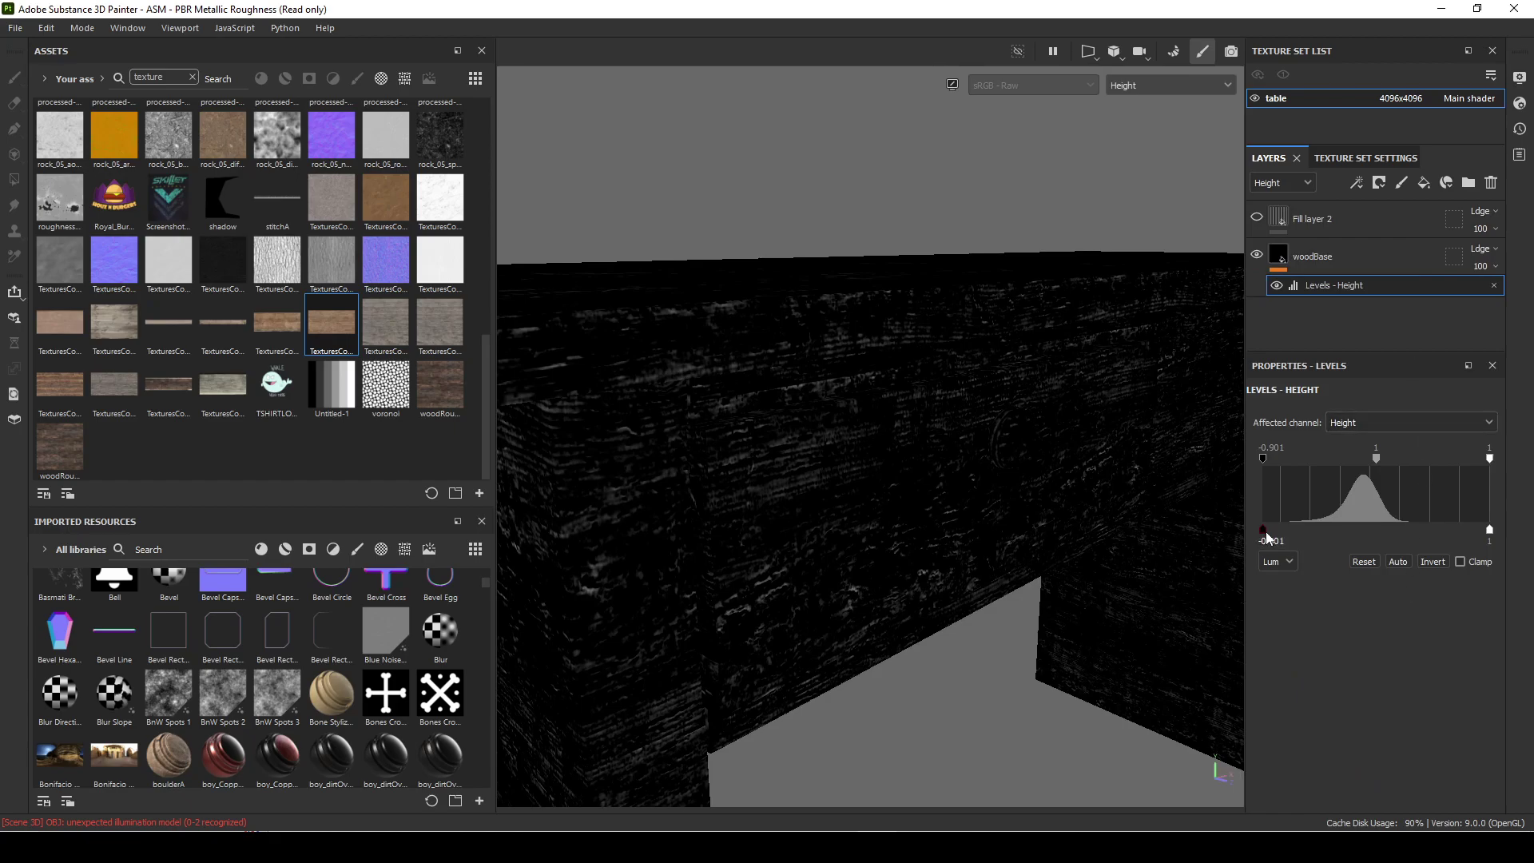
pyautogui.moveTo(1265, 532)
pyautogui.mouseDown()
pyautogui.moveTo(1286, 532)
pyautogui.moveTo(1249, 529)
pyautogui.mouseUp()
pyautogui.keyDown('alt'); pyautogui.moveTo(856, 504); pyautogui.dragTo(918, 554); pyautogui.keyUp('alt')
pyautogui.keyDown('alt'); pyautogui.moveTo(853, 468); pyautogui.dragTo(816, 514); pyautogui.keyUp('alt')
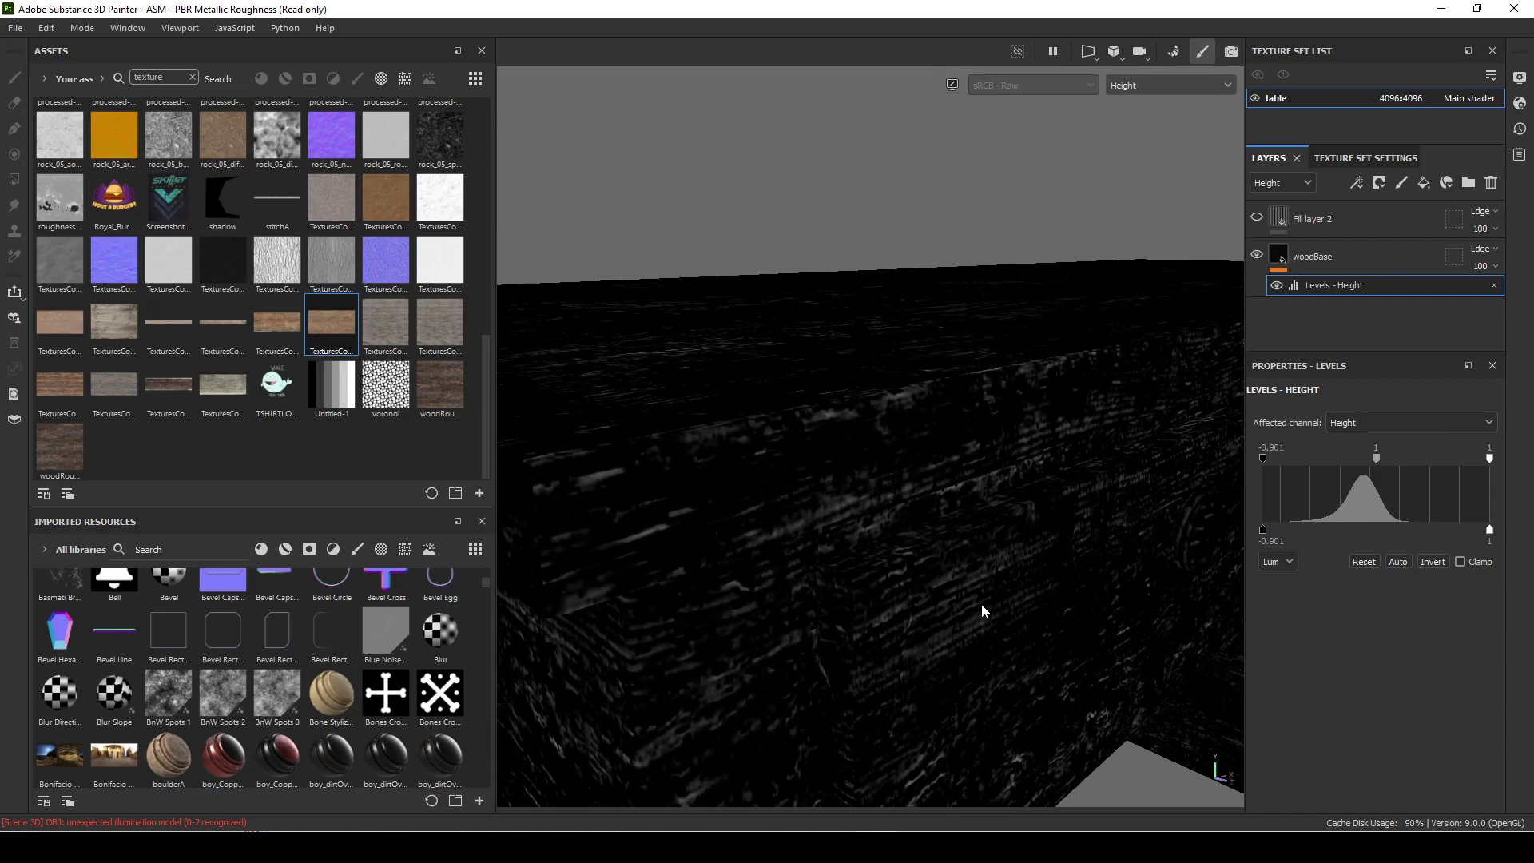
pyautogui.moveTo(981, 605)
pyautogui.keyDown('alt'); pyautogui.mouseDown()
pyautogui.moveTo(871, 620)
pyautogui.moveTo(890, 661)
pyautogui.moveTo(969, 607)
pyautogui.mouseUp(); pyautogui.keyUp('alt')
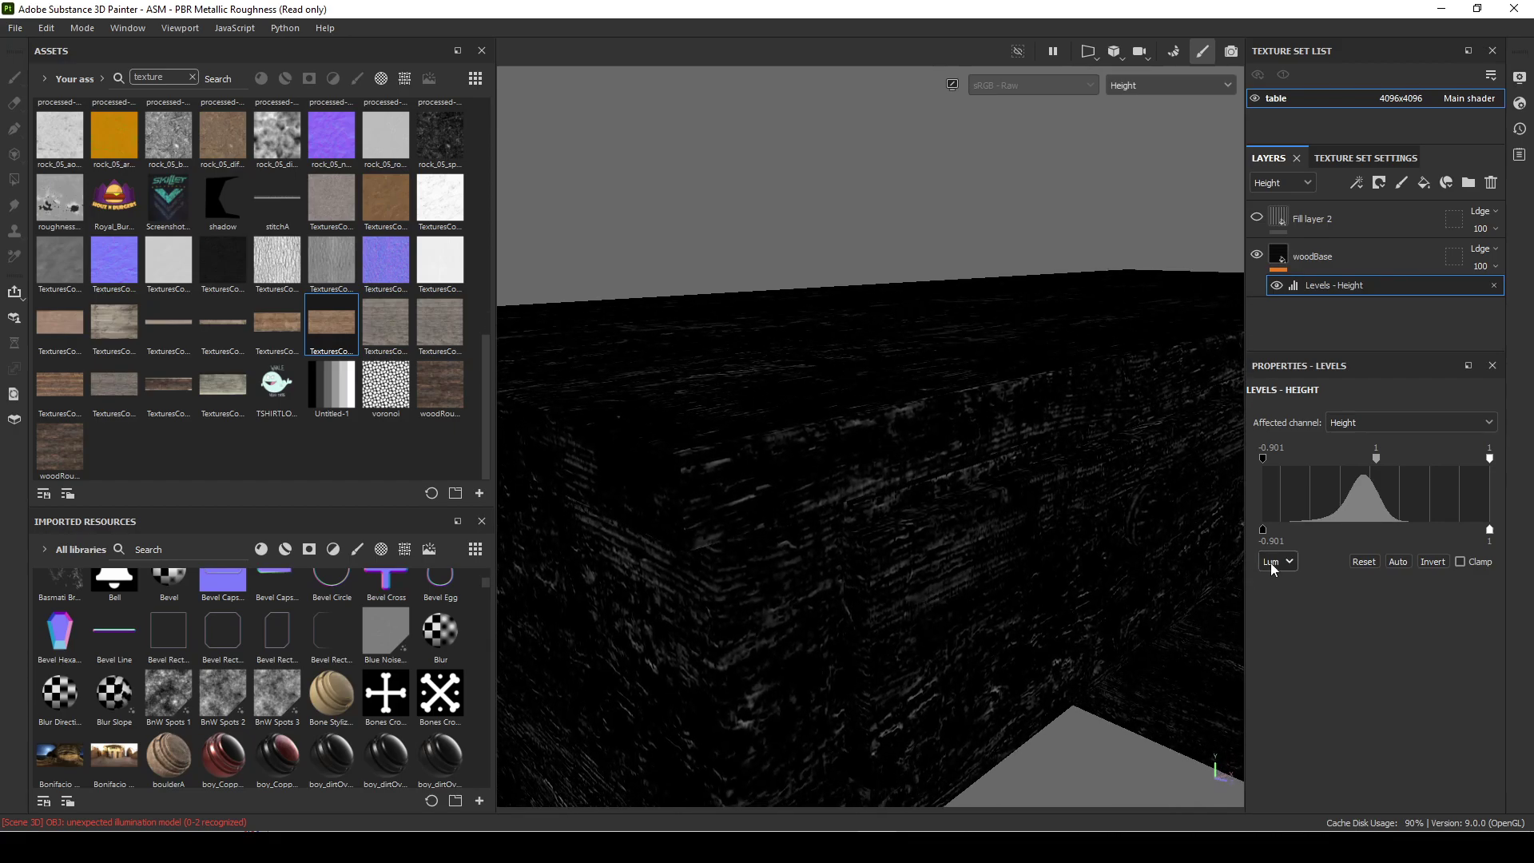
pyautogui.moveTo(1263, 532); pyautogui.dragTo(1362, 552)
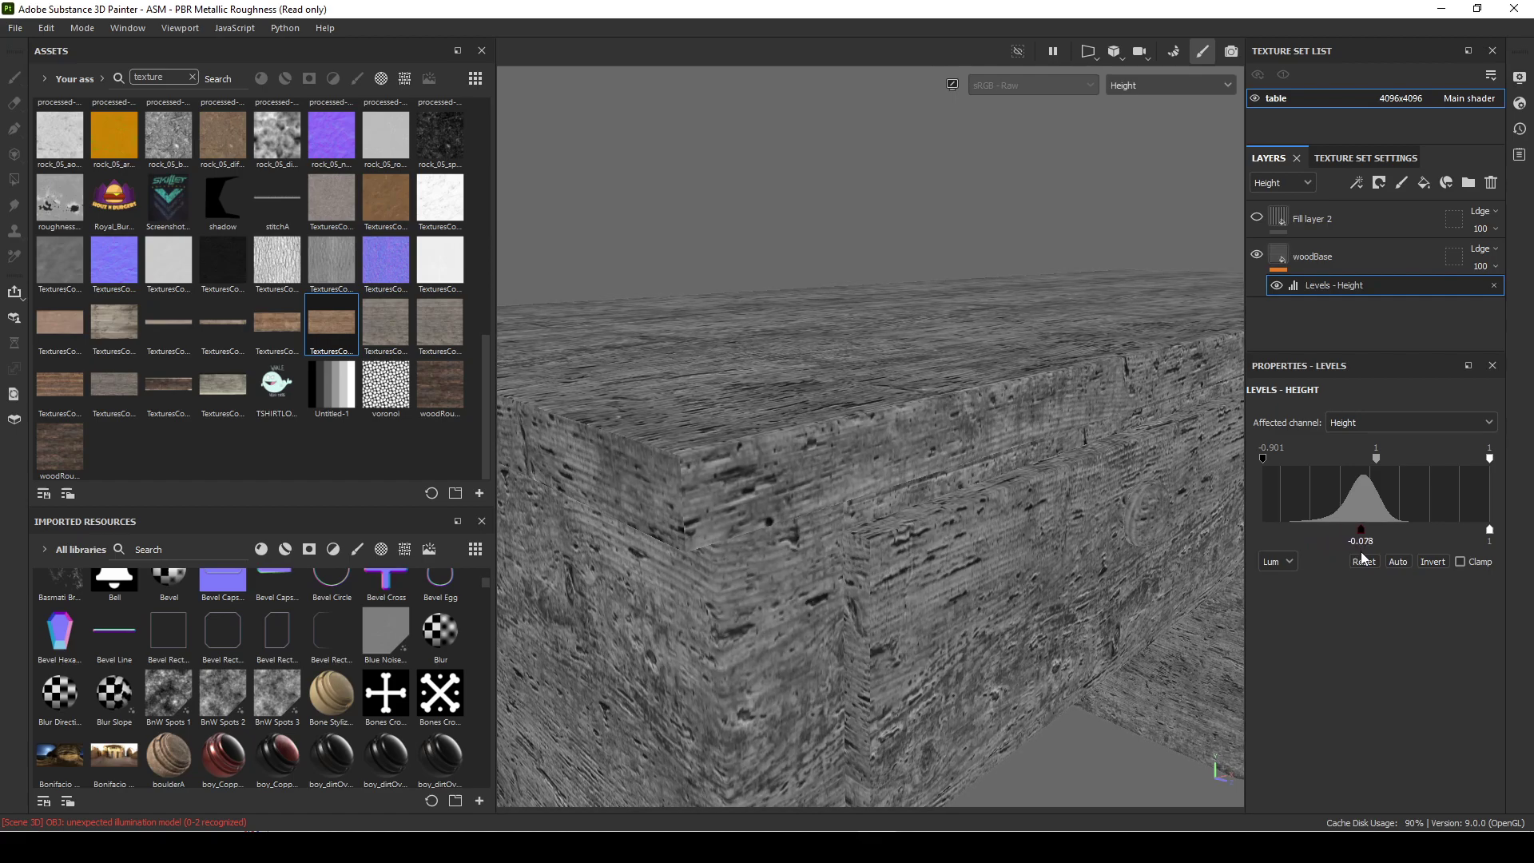
# Step: Zoom and orbit around the table corner to inspect the shallower wood relief along the edges
pyautogui.keyDown('alt'); pyautogui.moveTo(836, 546); pyautogui.dragTo(1192, 577, button='right'); pyautogui.keyUp('alt')
pyautogui.keyDown('alt'); pyautogui.moveTo(938, 447); pyautogui.dragTo(979, 267); pyautogui.keyUp('alt')
pyautogui.keyDown('alt'); pyautogui.moveTo(979, 268); pyautogui.dragTo(961, 386, button='middle'); pyautogui.keyUp('alt')
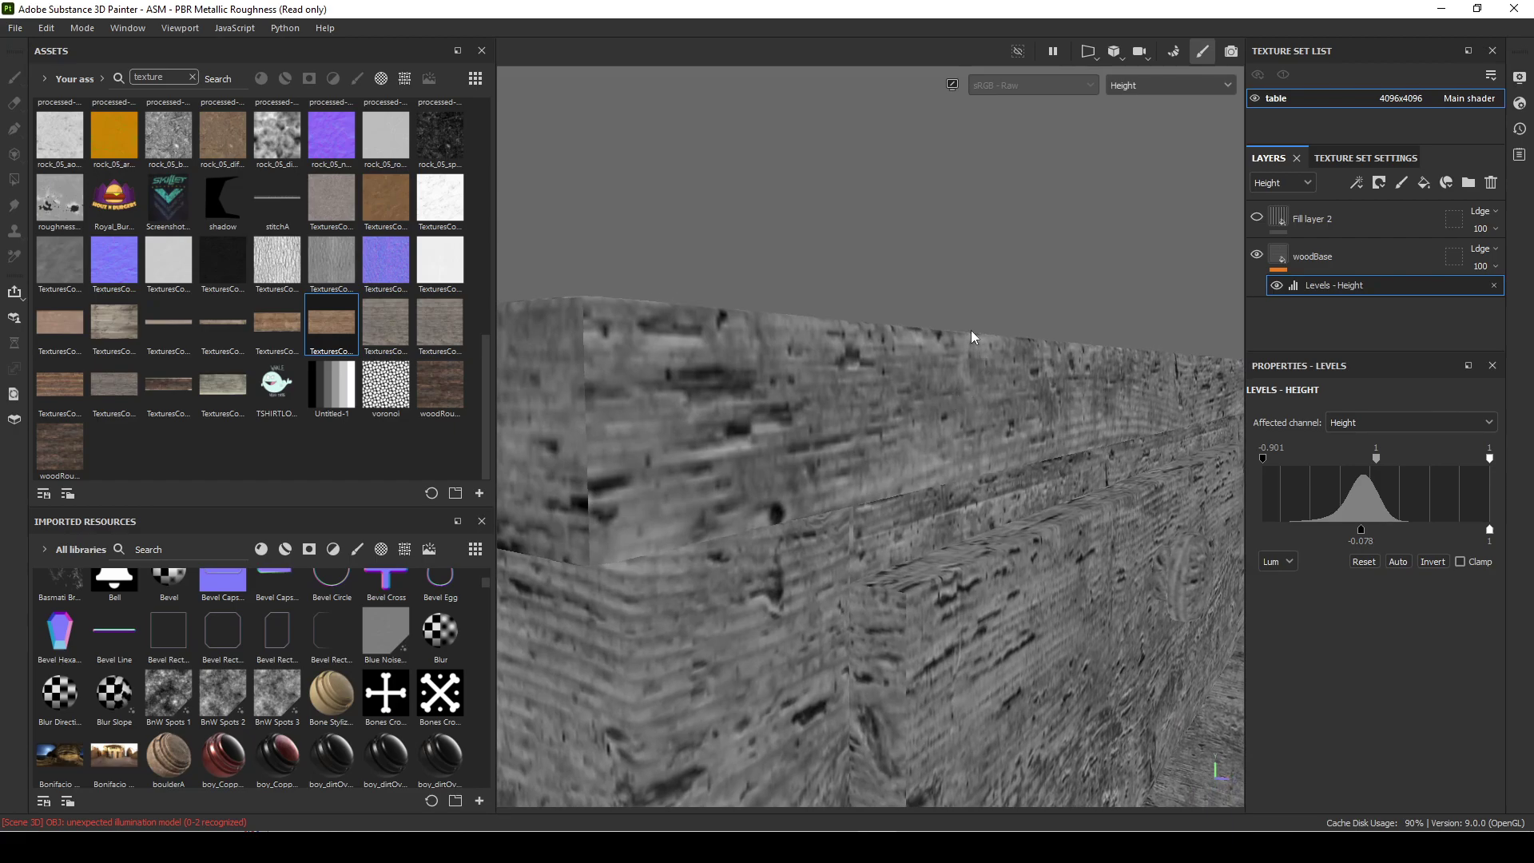
pyautogui.keyDown('alt'); pyautogui.moveTo(1034, 585); pyautogui.dragTo(887, 515); pyautogui.keyUp('alt')
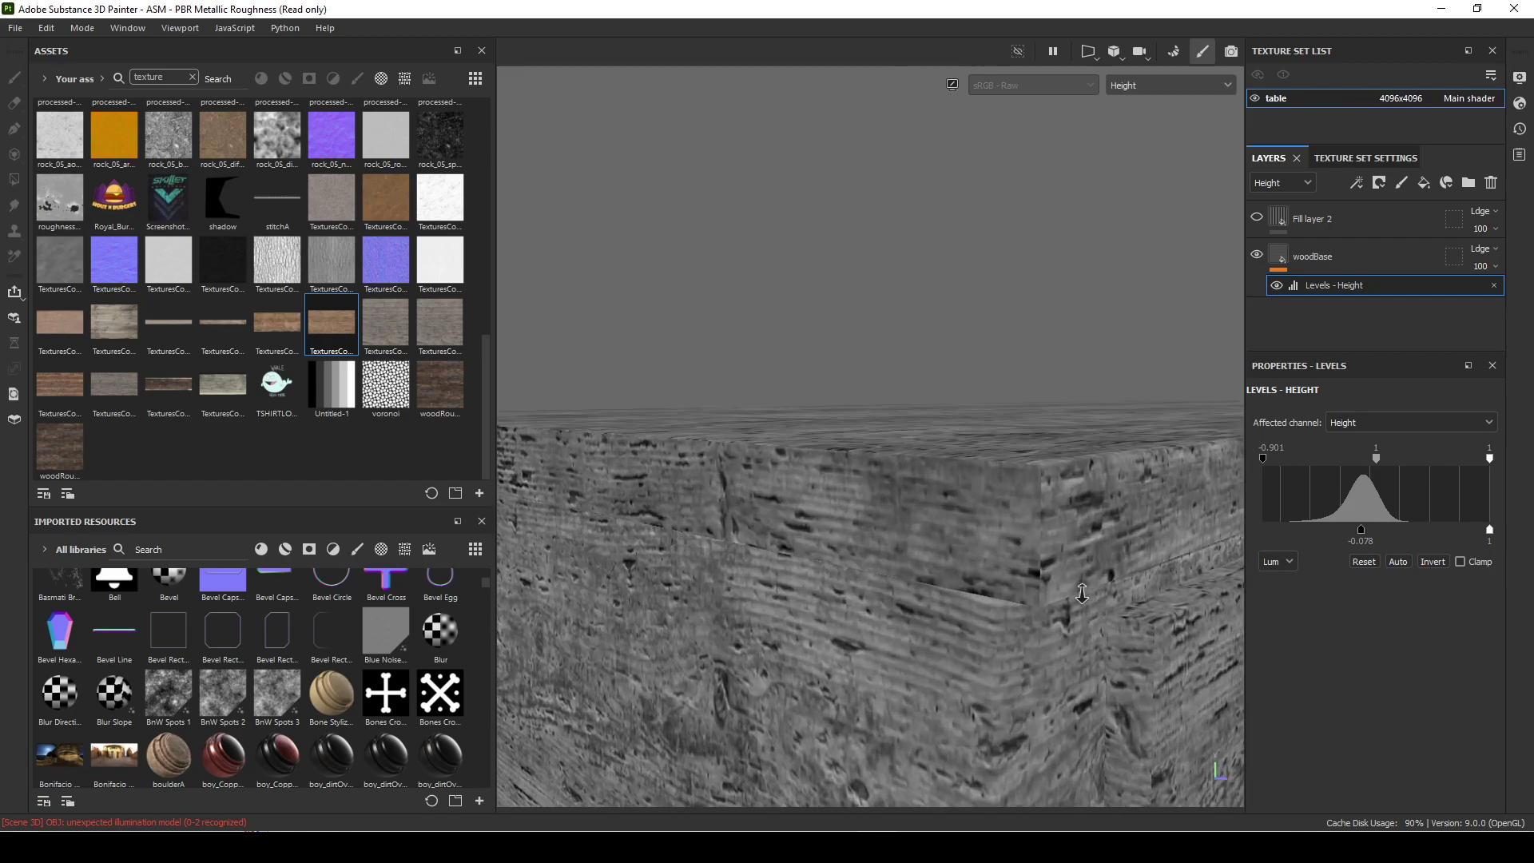
pyautogui.keyDown('alt'); pyautogui.moveTo(887, 516); pyautogui.dragTo(1044, 510, button='right'); pyautogui.keyUp('alt')
pyautogui.keyDown('alt'); pyautogui.moveTo(1045, 511); pyautogui.dragTo(740, 578); pyautogui.keyUp('alt')
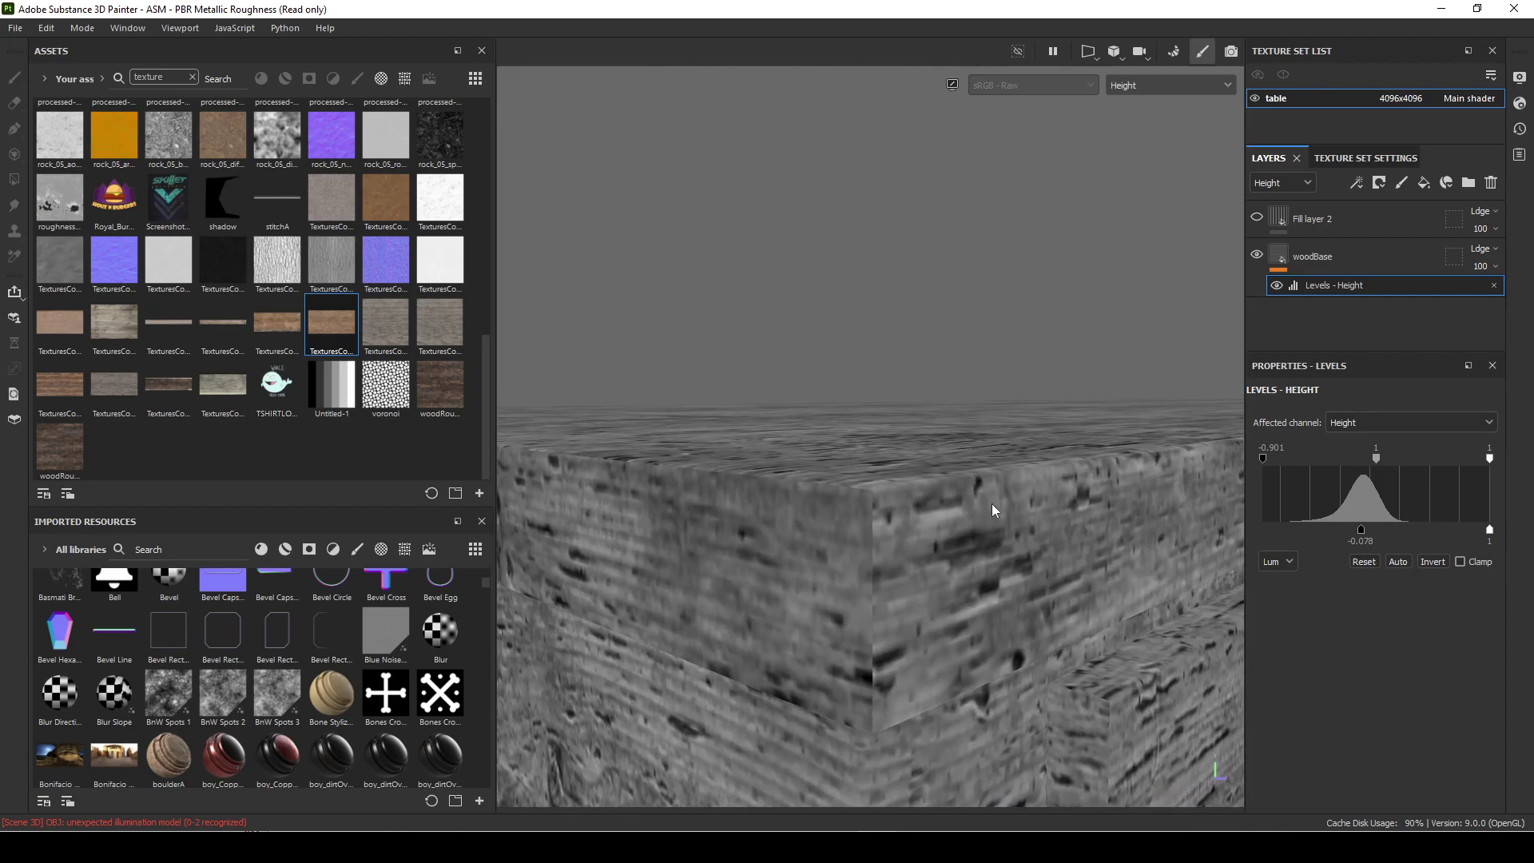
pyautogui.keyDown('alt'); pyautogui.moveTo(993, 511); pyautogui.dragTo(943, 538, button='right'); pyautogui.keyUp('alt')
pyautogui.keyDown('alt'); pyautogui.moveTo(942, 537); pyautogui.dragTo(774, 548); pyautogui.keyUp('alt')
pyautogui.keyDown('alt'); pyautogui.moveTo(775, 548); pyautogui.dragTo(1236, 528, button='right'); pyautogui.keyUp('alt')
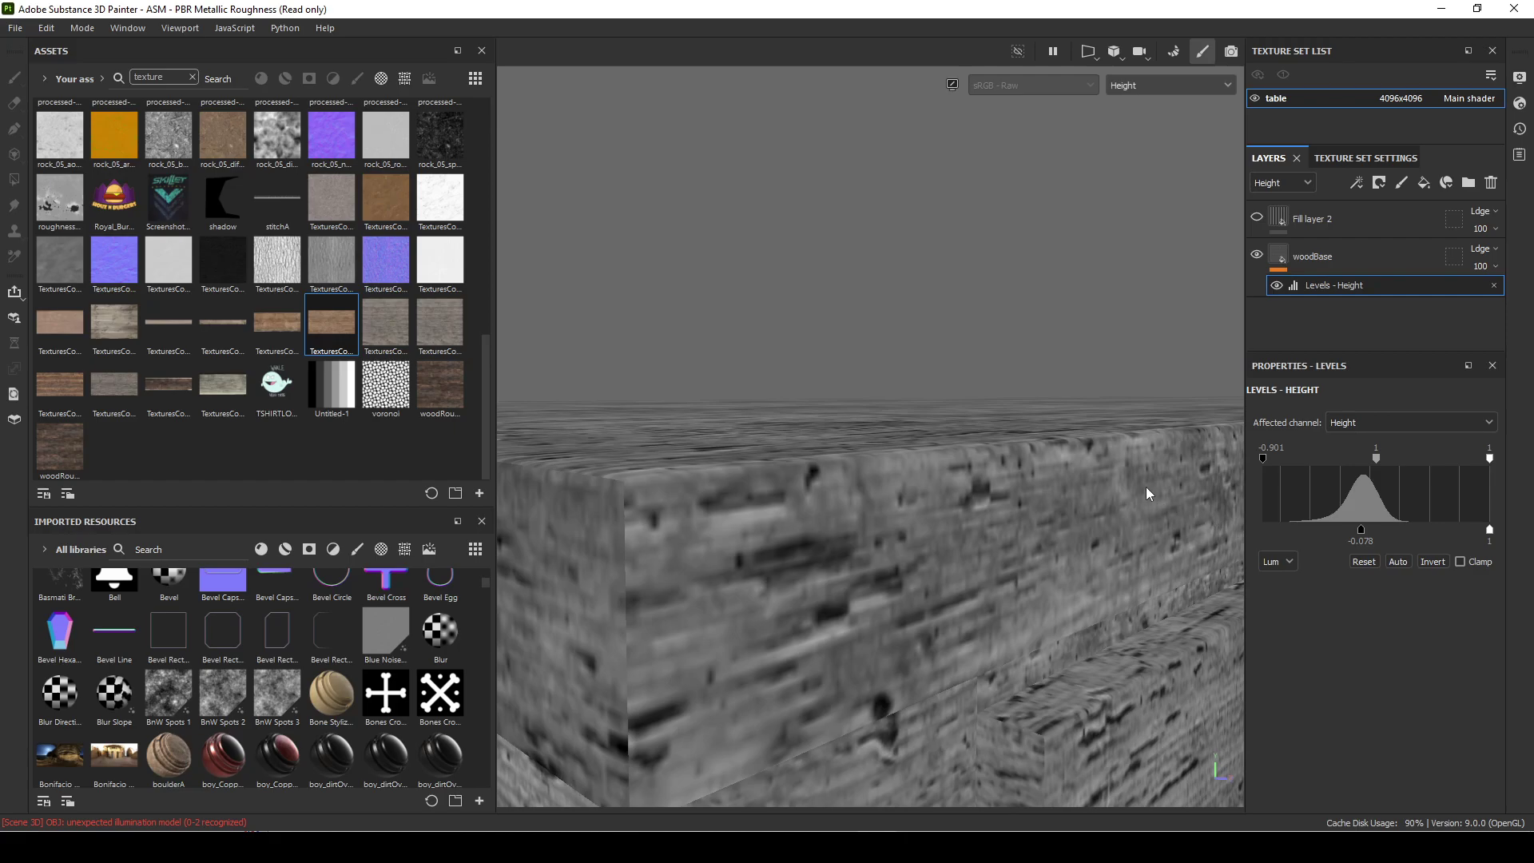
pyautogui.keyDown('alt'); pyautogui.moveTo(1168, 512); pyautogui.dragTo(1004, 512); pyautogui.keyUp('alt')
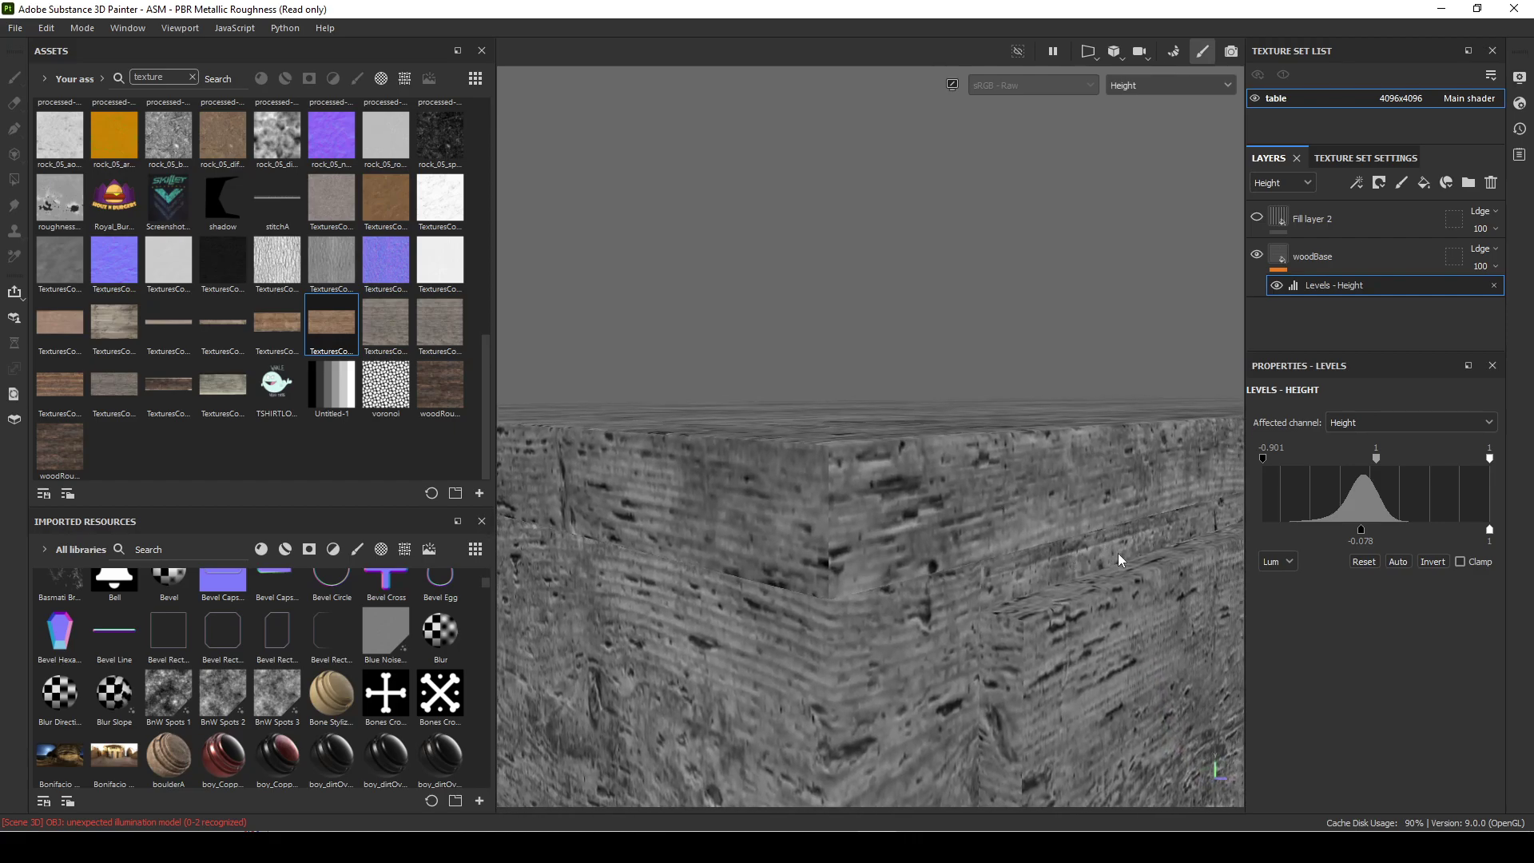
# Step: Switch the viewport to Material display and orbit around the table to check the plank displacement
pyautogui.click(1127, 84)
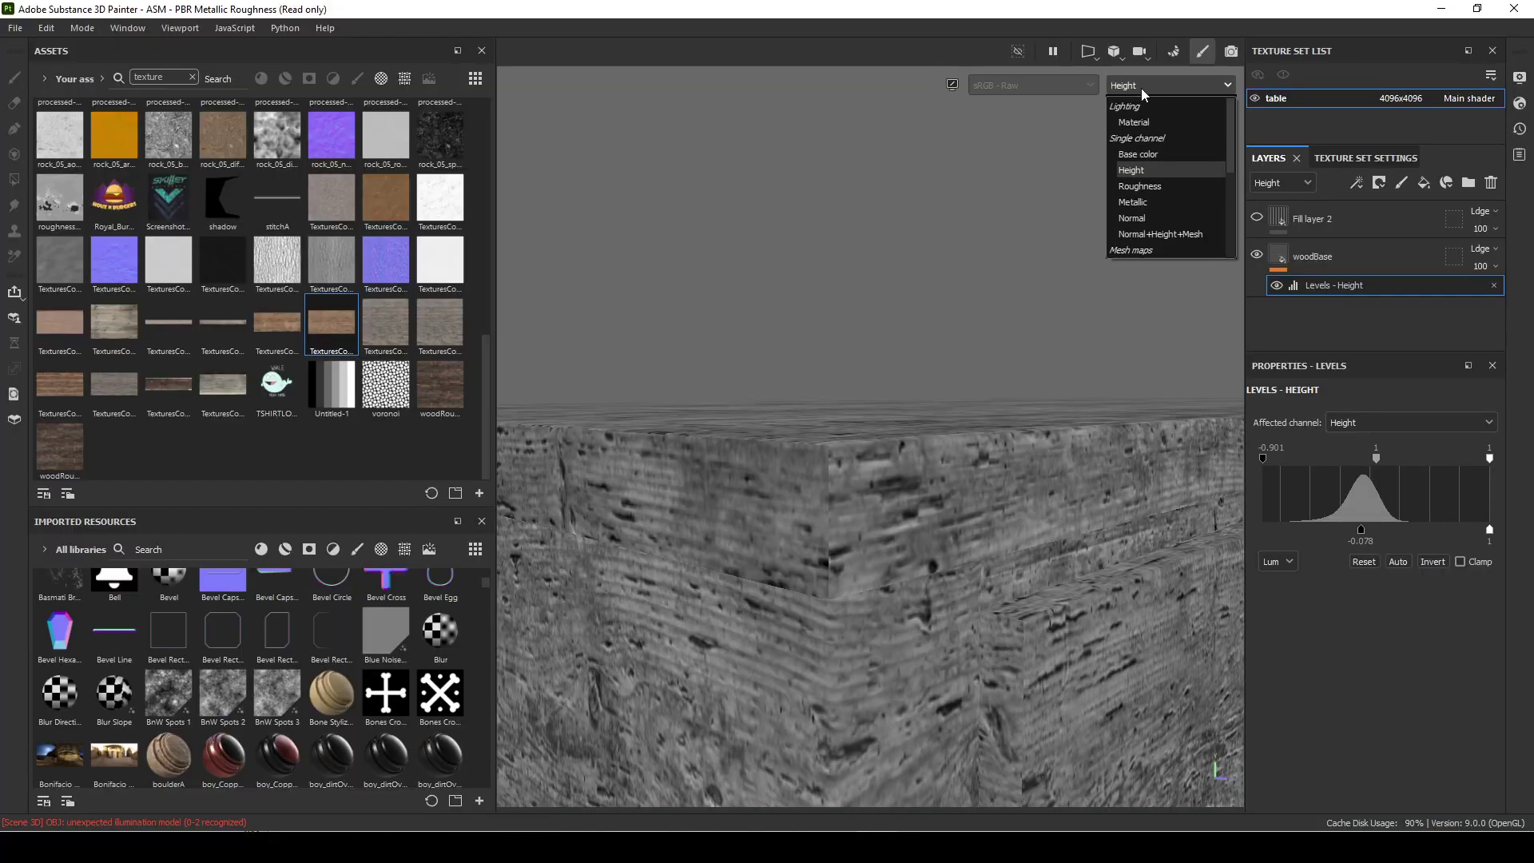
pyautogui.click(1150, 123)
pyautogui.keyDown('alt'); pyautogui.moveTo(1001, 594); pyautogui.dragTo(887, 446); pyautogui.keyUp('alt')
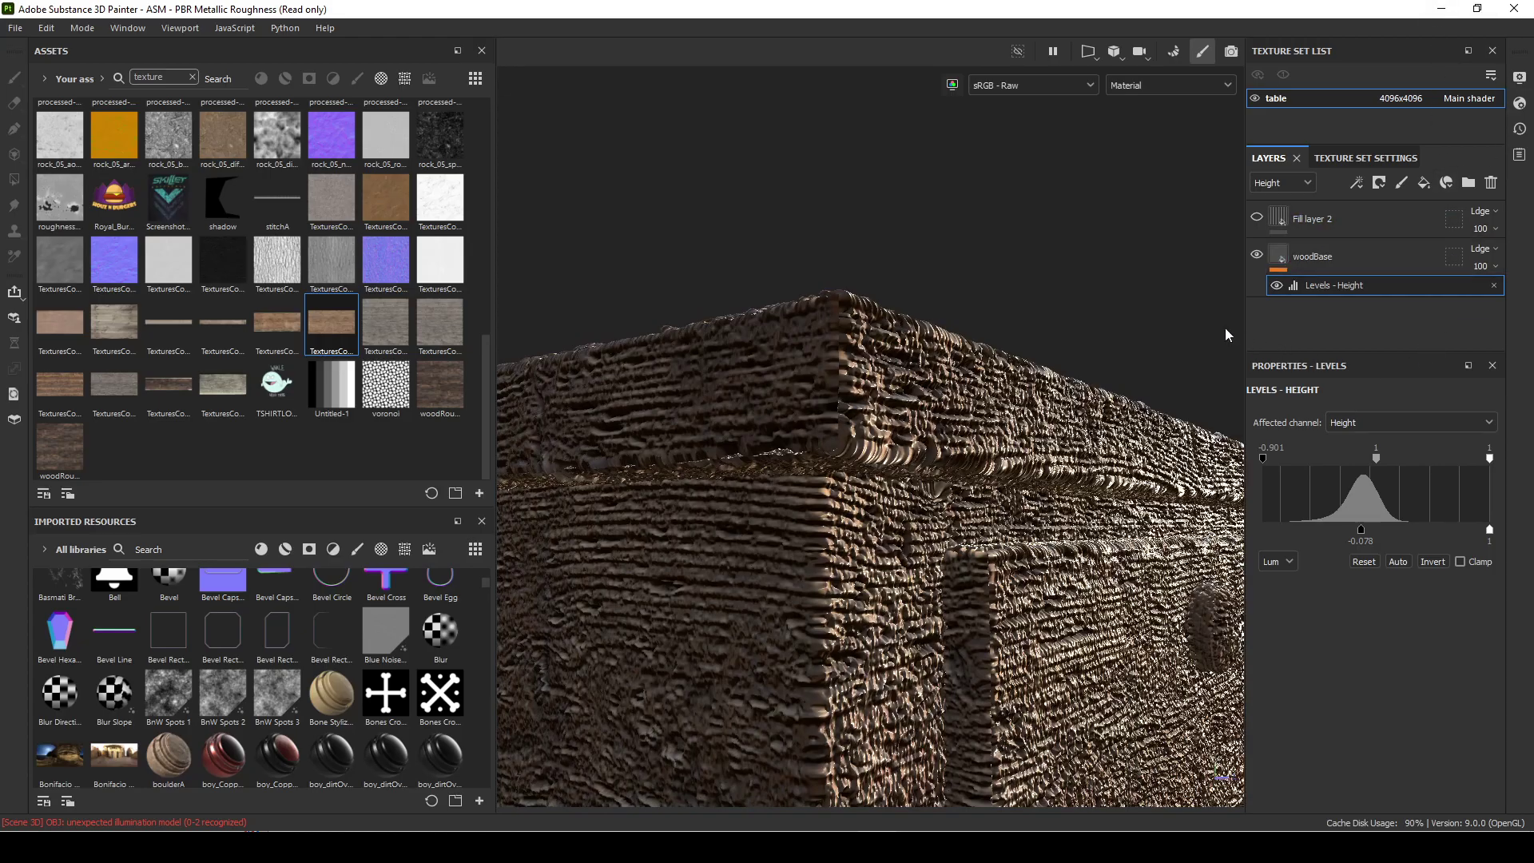
pyautogui.keyDown('alt'); pyautogui.moveTo(800, 342); pyautogui.dragTo(1058, 419); pyautogui.keyUp('alt')
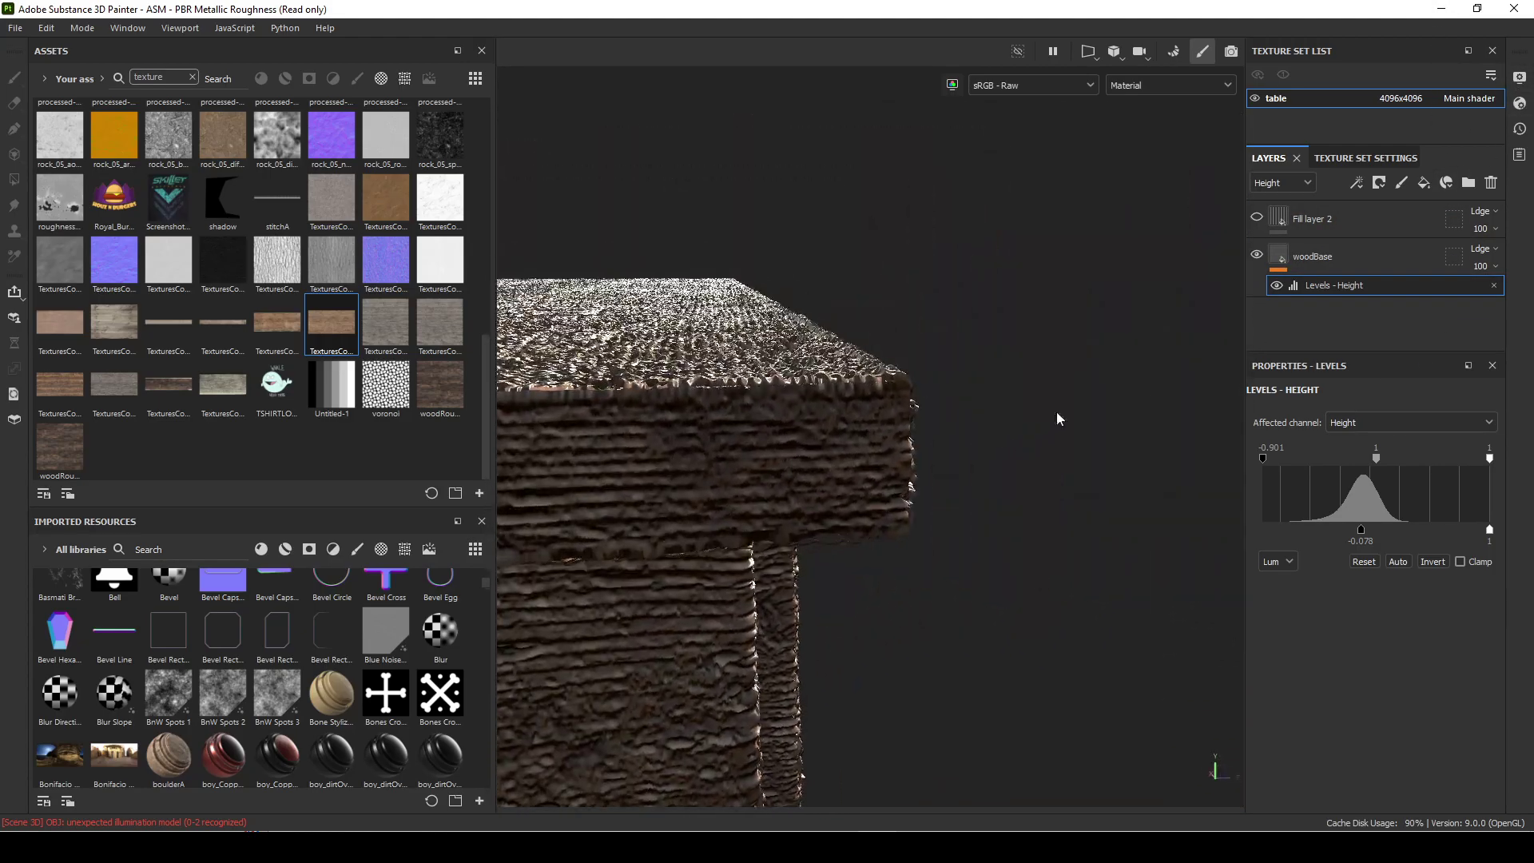
pyautogui.keyDown('alt'); pyautogui.moveTo(921, 496); pyautogui.dragTo(860, 484); pyautogui.keyUp('alt')
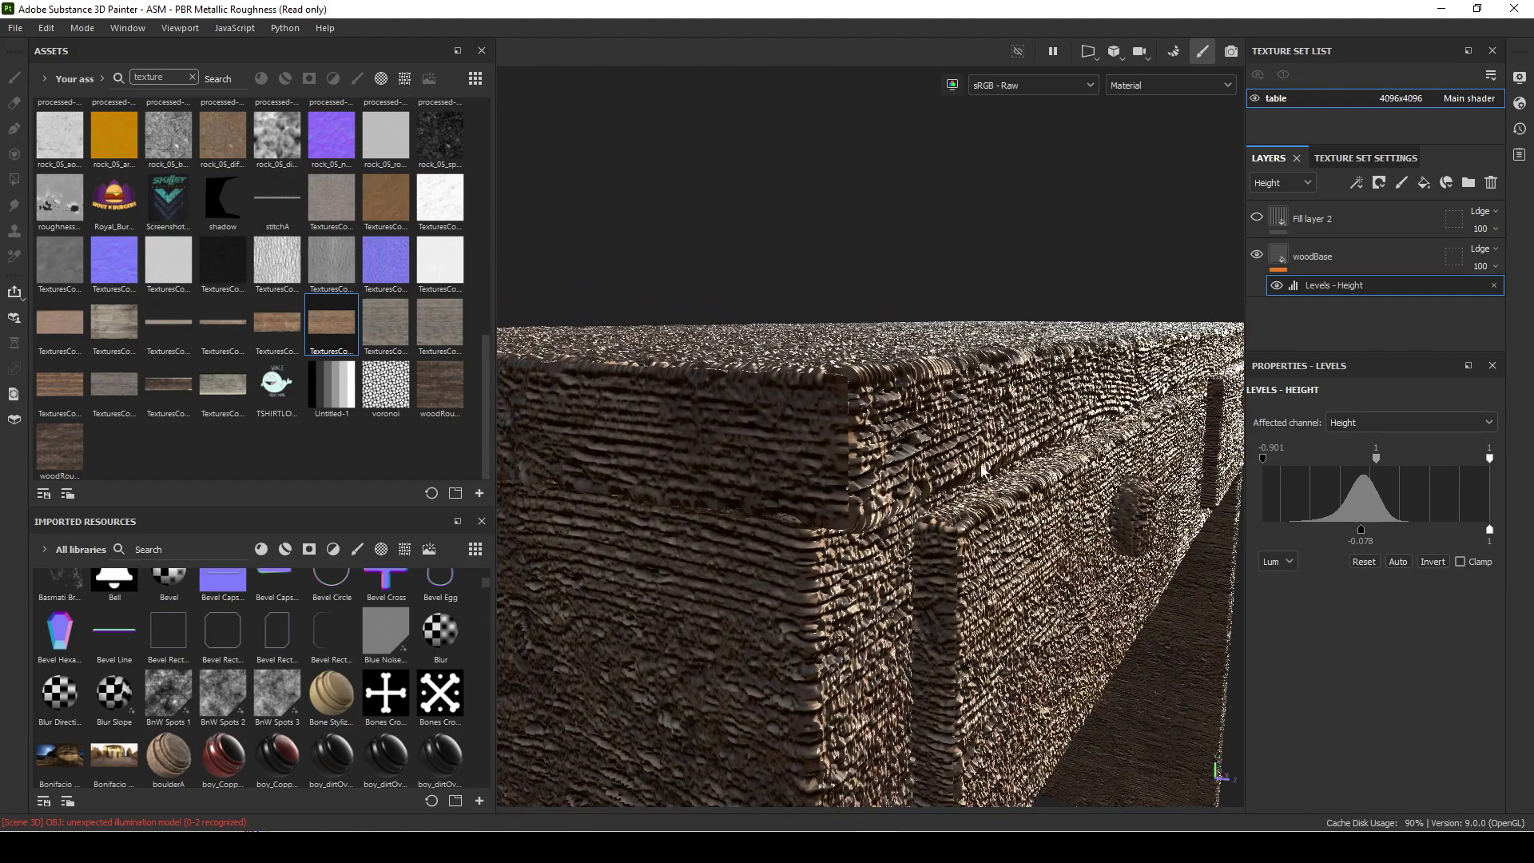
pyautogui.keyDown('alt'); pyautogui.moveTo(958, 459); pyautogui.dragTo(938, 440); pyautogui.keyUp('alt')
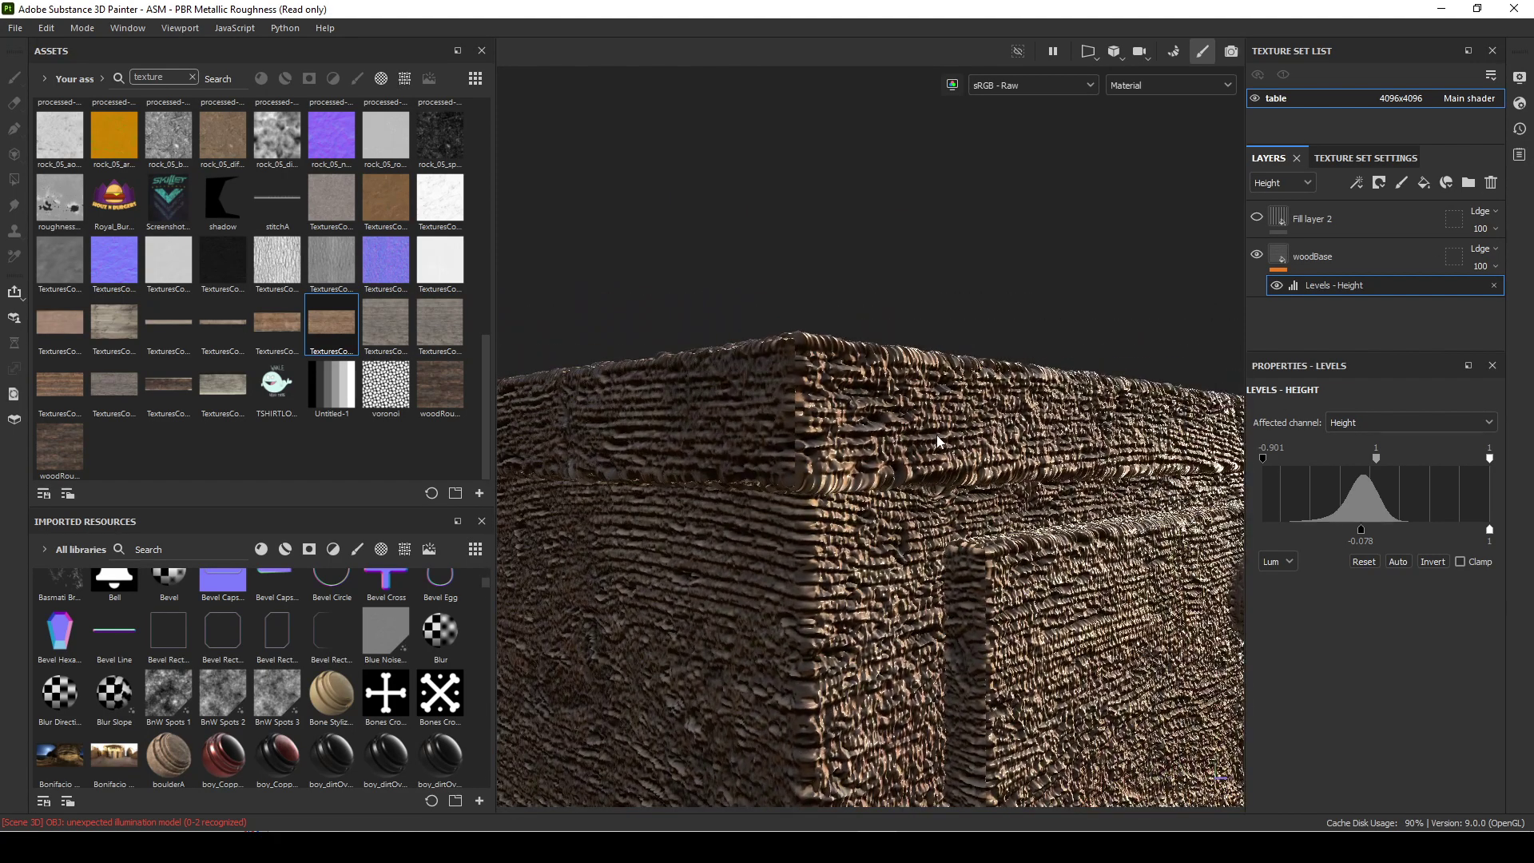
# Step: Select woodBase, switch the layer channel to Height, and lower its opacity to 11
pyautogui.click(1280, 252)
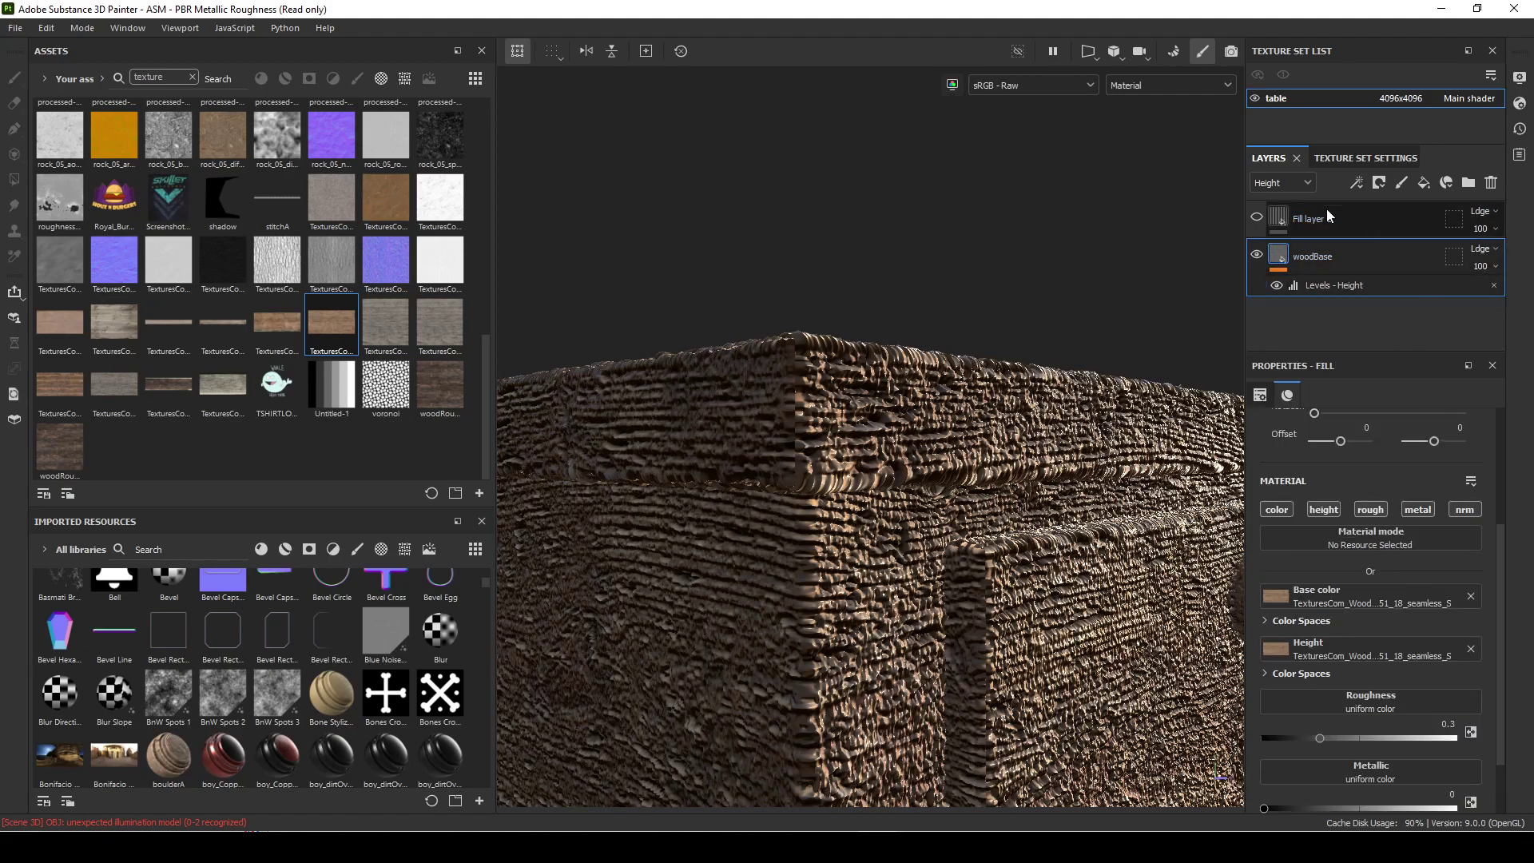
pyautogui.click(1279, 184)
pyautogui.click(1285, 186)
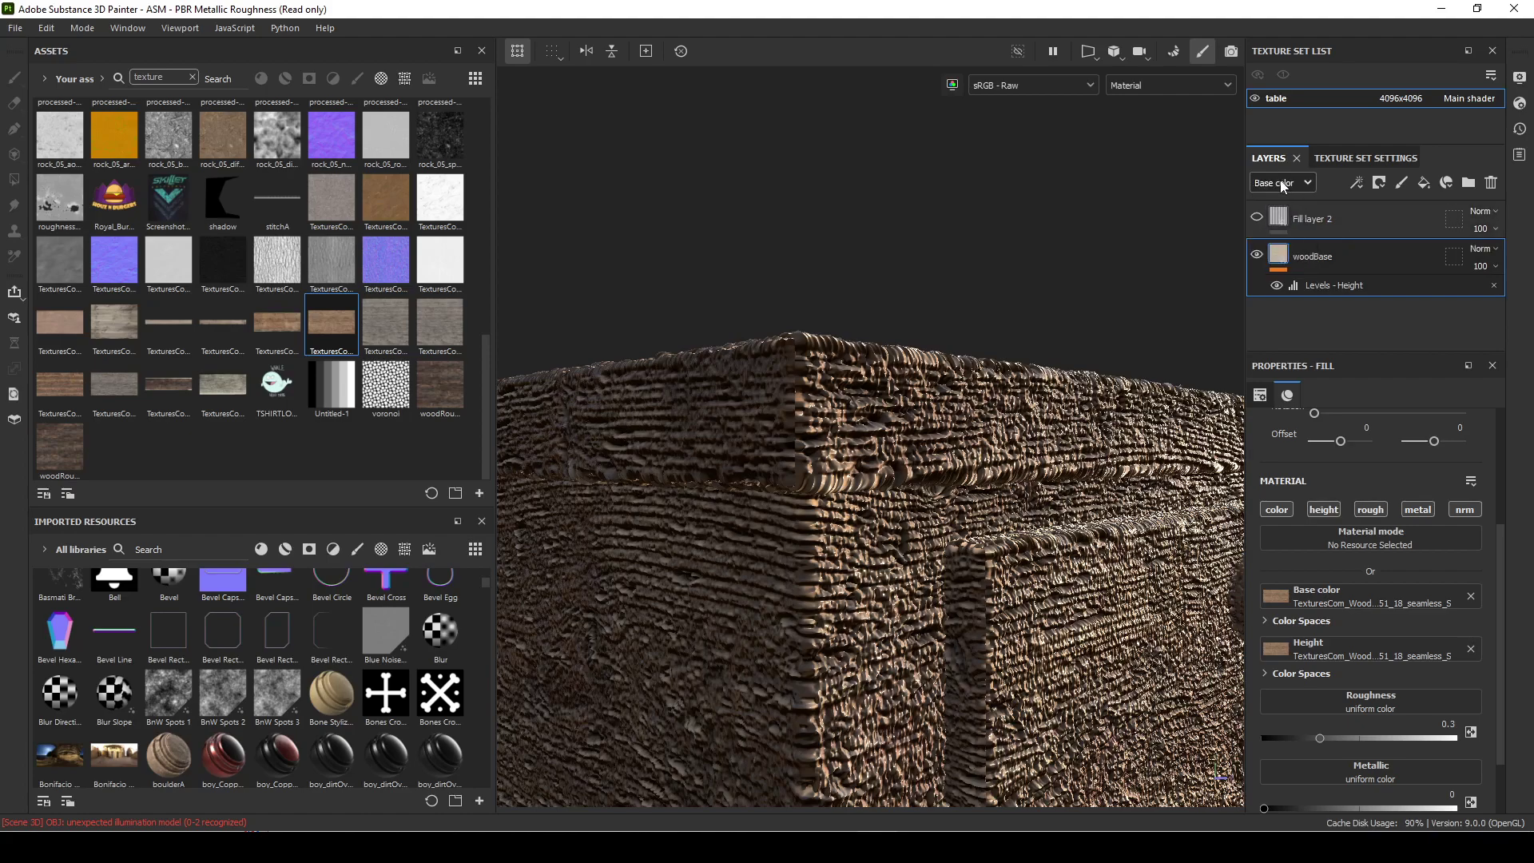
pyautogui.click(1279, 184)
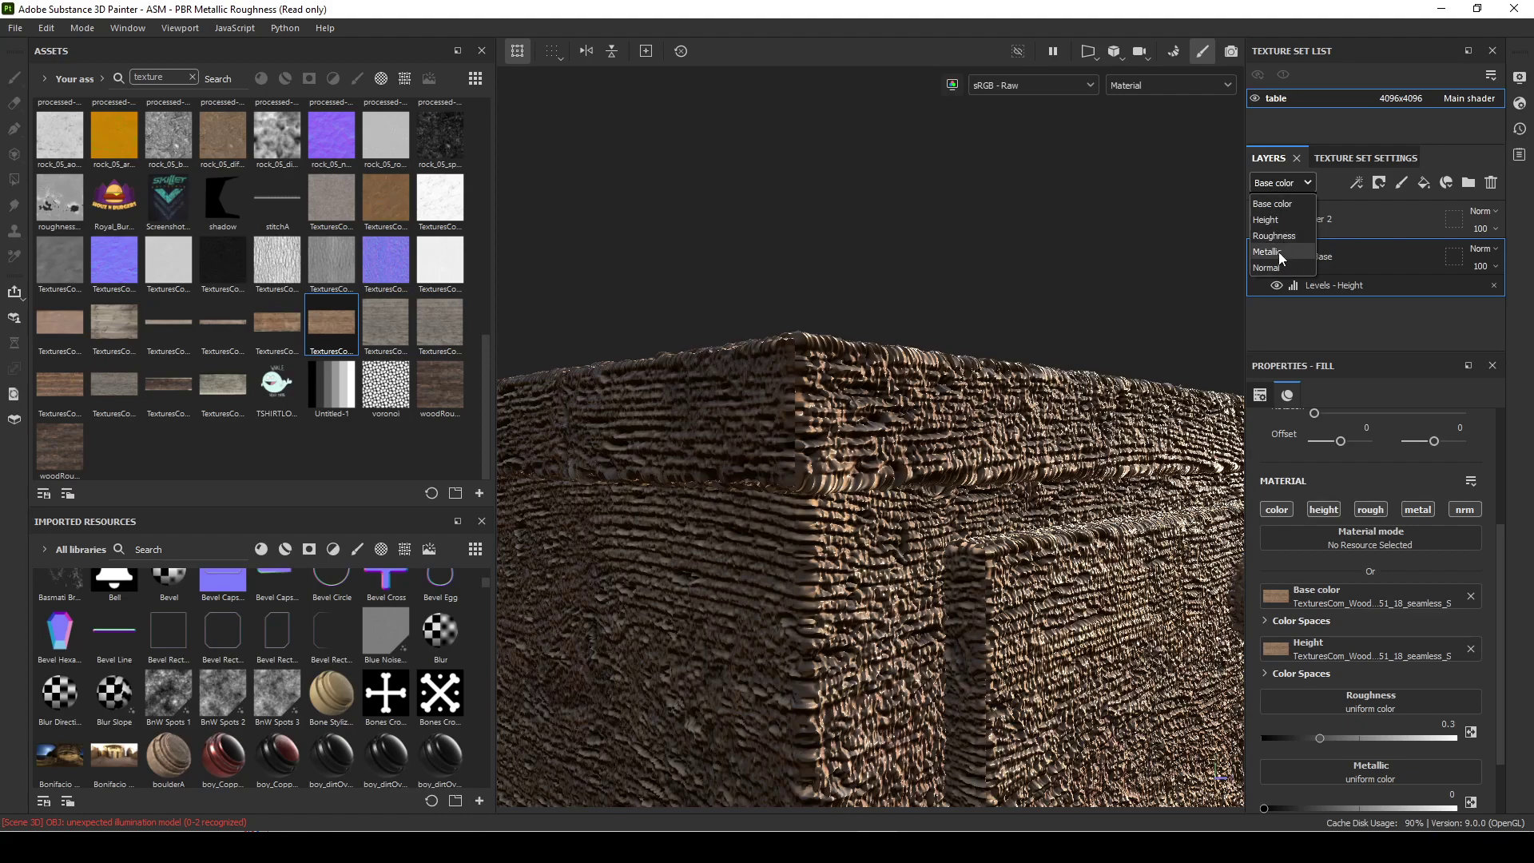
pyautogui.click(1383, 256)
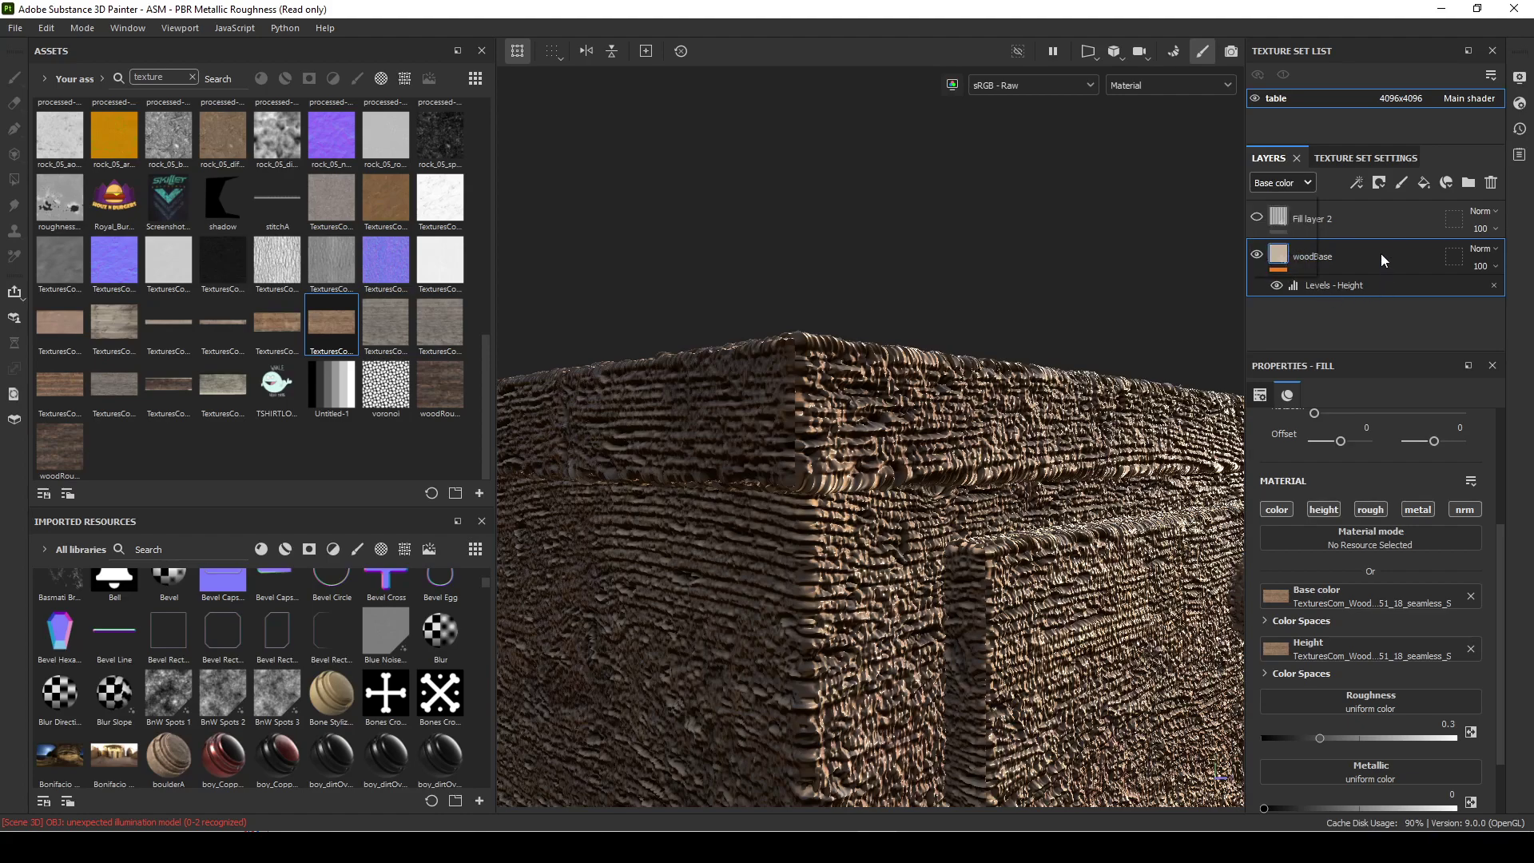
pyautogui.click(1290, 183)
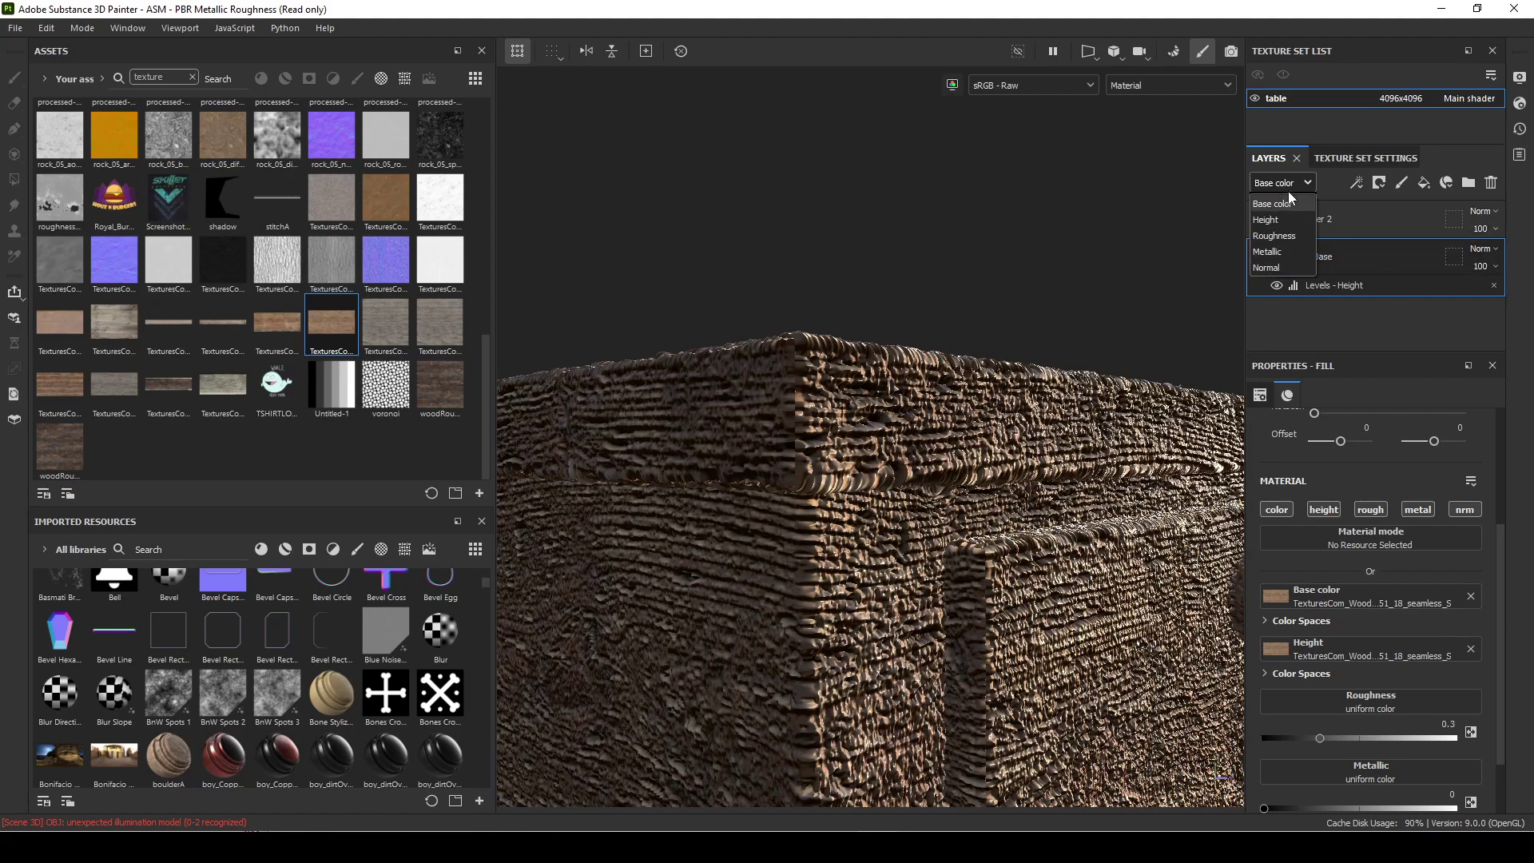
pyautogui.click(1263, 214)
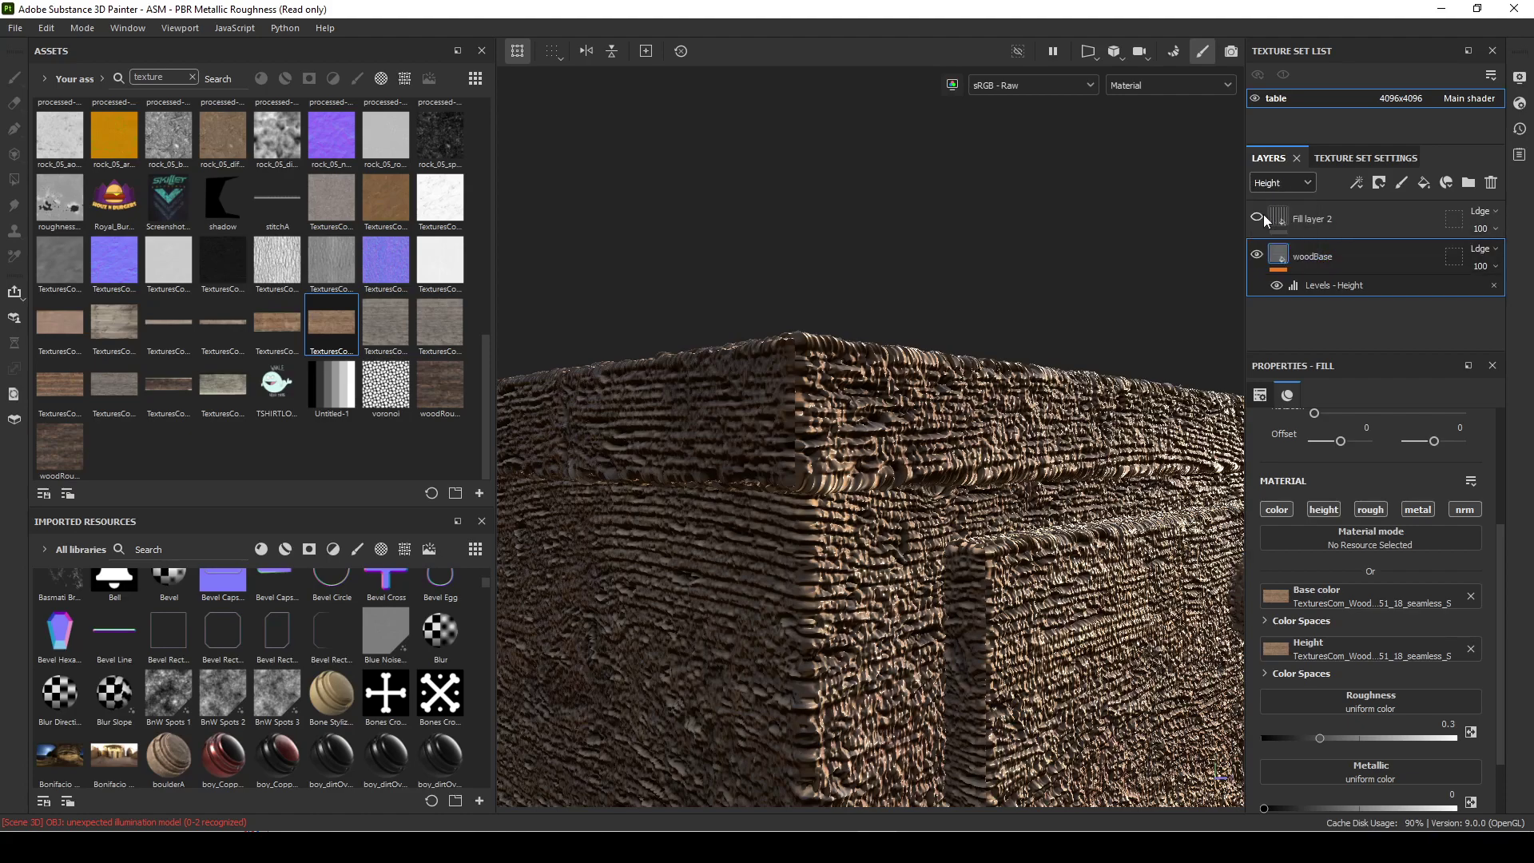
pyautogui.click(1493, 265)
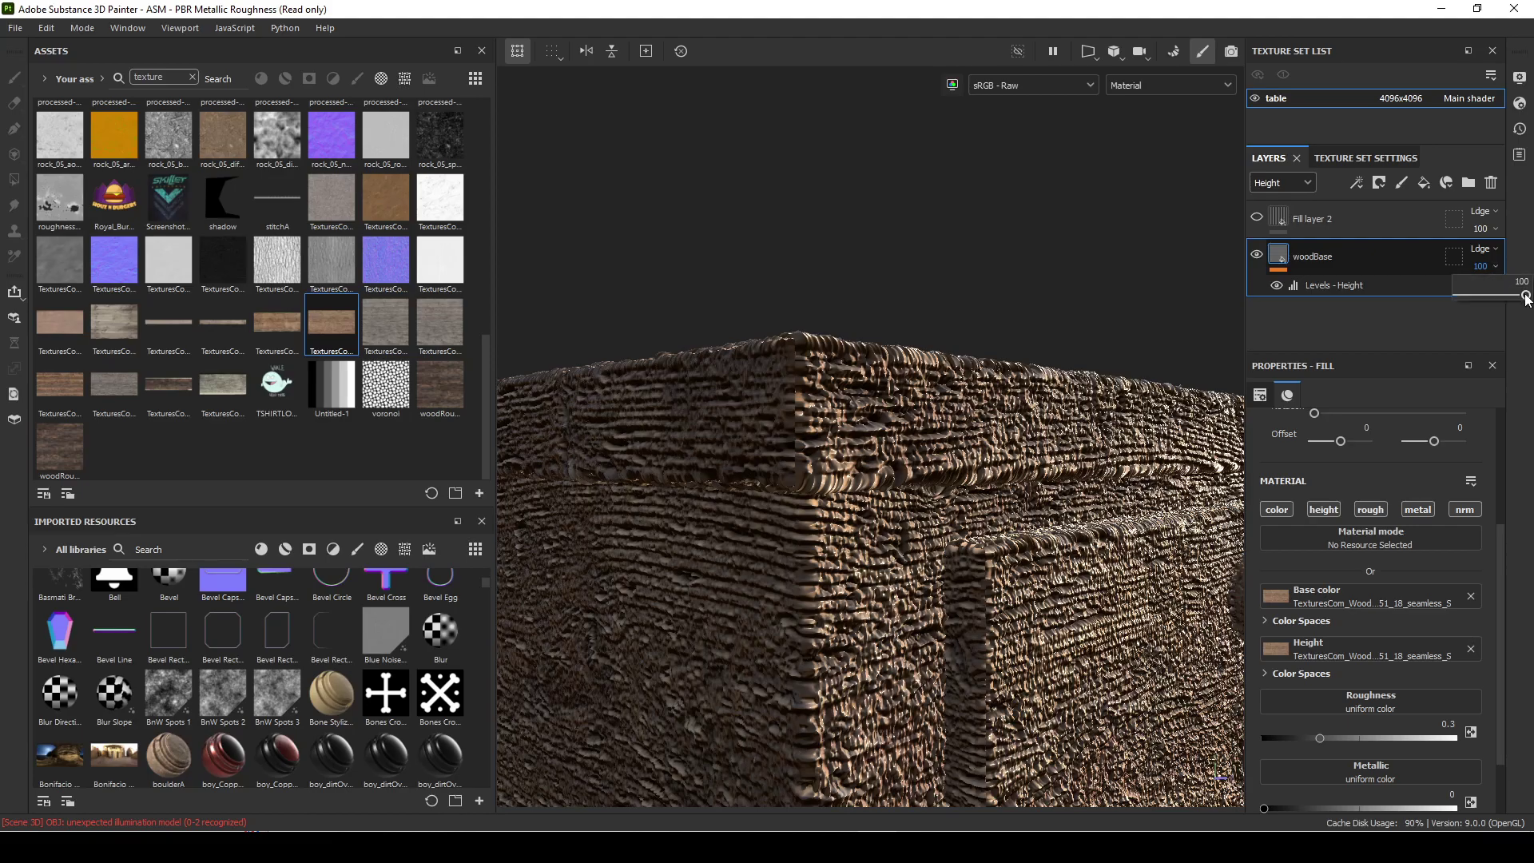
pyautogui.moveTo(1525, 295); pyautogui.dragTo(1469, 298)
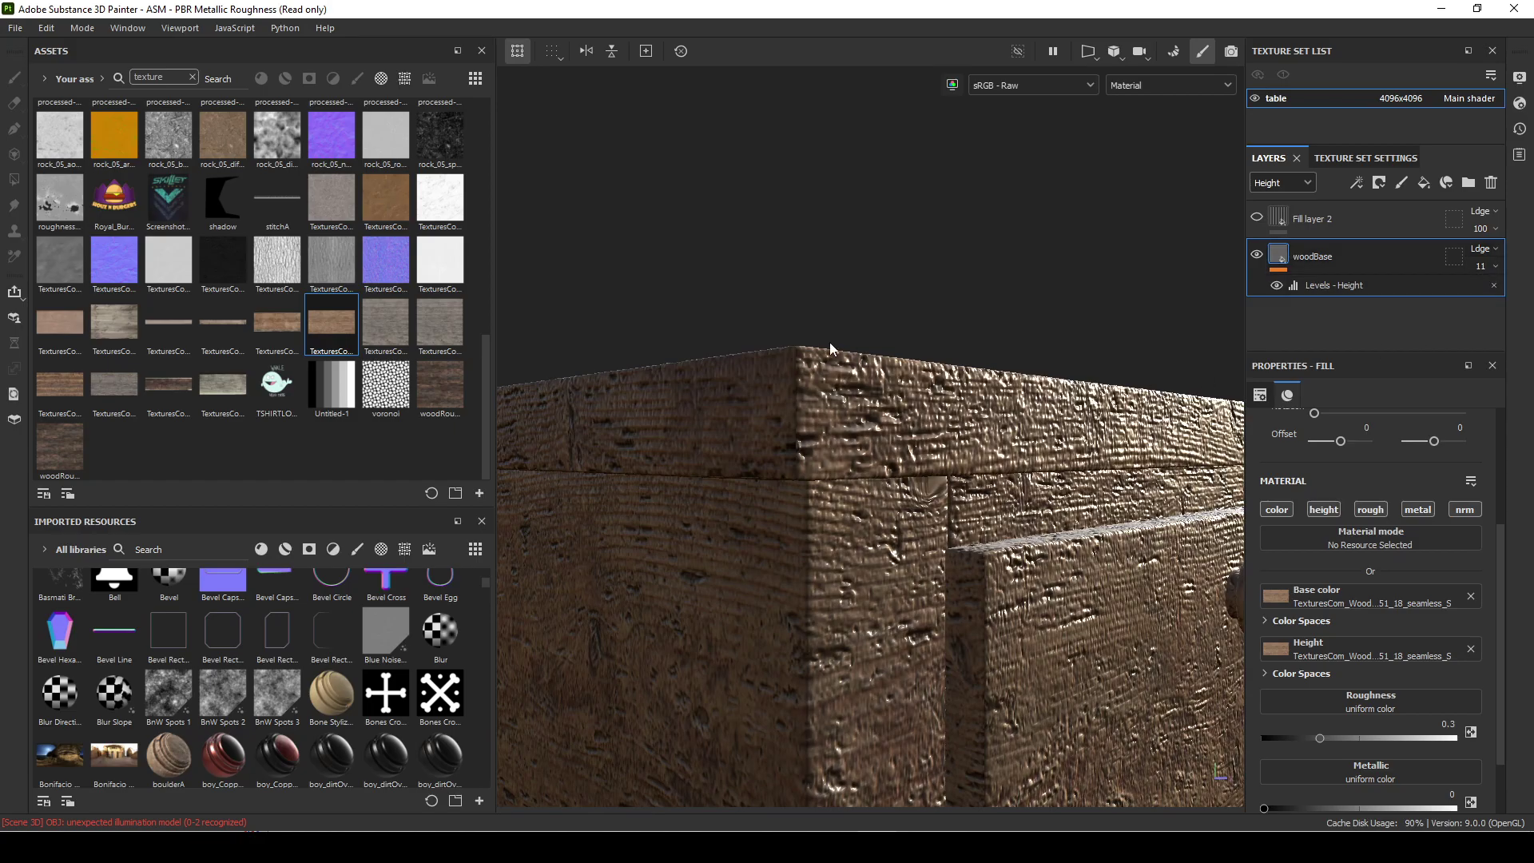
pyautogui.keyDown('alt'); pyautogui.moveTo(823, 346); pyautogui.dragTo(1083, 492); pyautogui.keyUp('alt')
pyautogui.keyDown('shift'); pyautogui.moveTo(1083, 493); pyautogui.dragTo(1017, 521, button='right'); pyautogui.keyUp('shift')
pyautogui.keyDown('alt'); pyautogui.moveTo(1017, 521); pyautogui.dragTo(799, 527); pyautogui.keyUp('alt')
pyautogui.keyDown('shift'); pyautogui.moveTo(800, 527); pyautogui.dragTo(687, 534, button='right'); pyautogui.keyUp('shift')
pyautogui.keyDown('alt'); pyautogui.moveTo(560, 531); pyautogui.dragTo(908, 521); pyautogui.keyUp('alt')
pyautogui.keyDown('alt'); pyautogui.moveTo(1061, 625); pyautogui.dragTo(586, 502, button='right'); pyautogui.keyUp('alt')
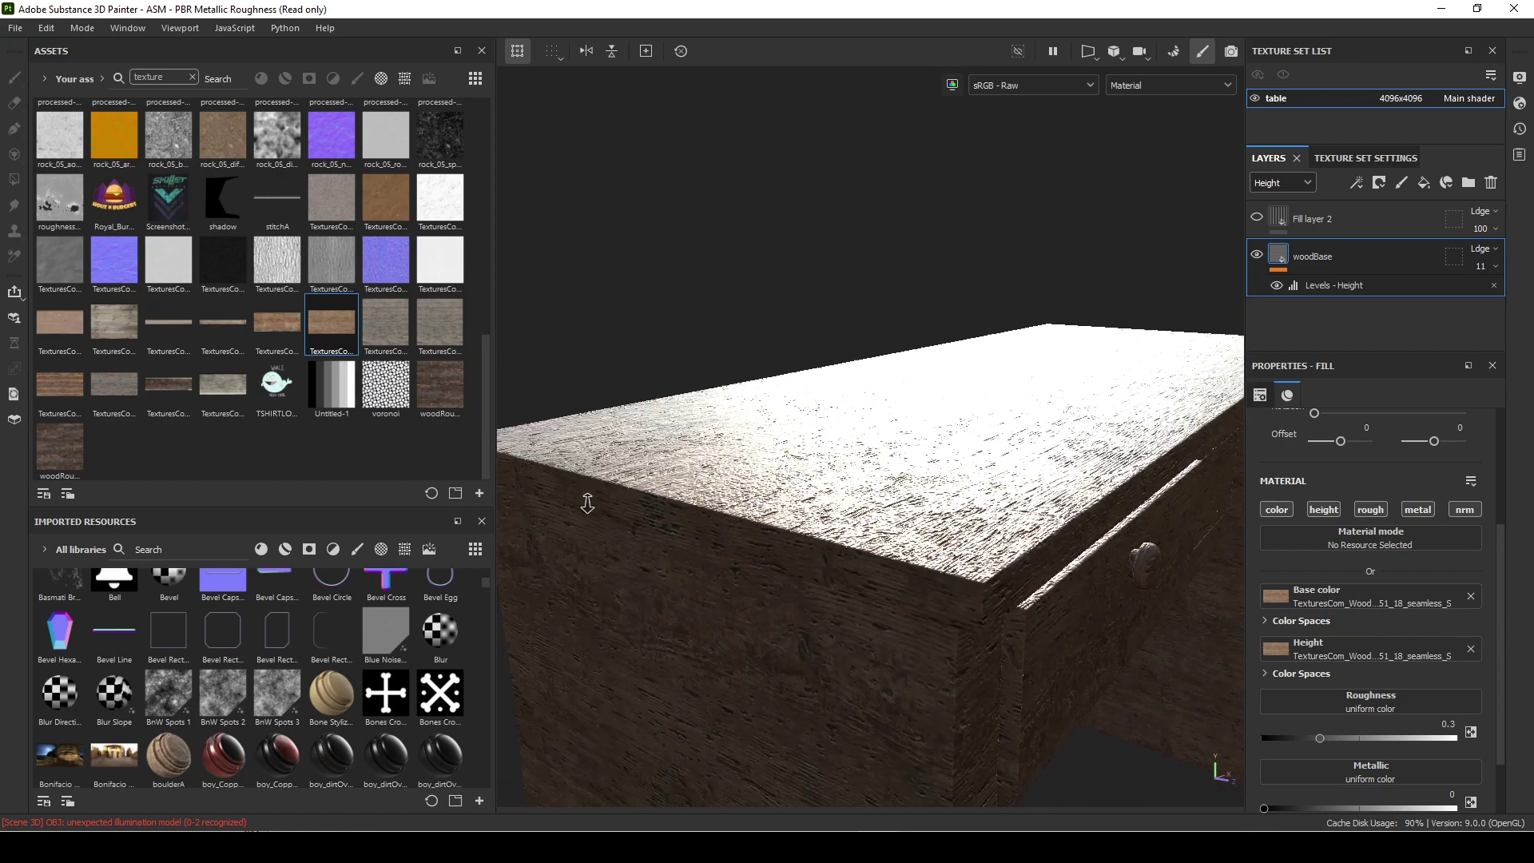
pyautogui.keyDown('alt'); pyautogui.moveTo(586, 502); pyautogui.dragTo(751, 543, button='middle'); pyautogui.keyUp('alt')
pyautogui.keyDown('shift'); pyautogui.moveTo(791, 547); pyautogui.dragTo(957, 559, button='right'); pyautogui.keyUp('shift')
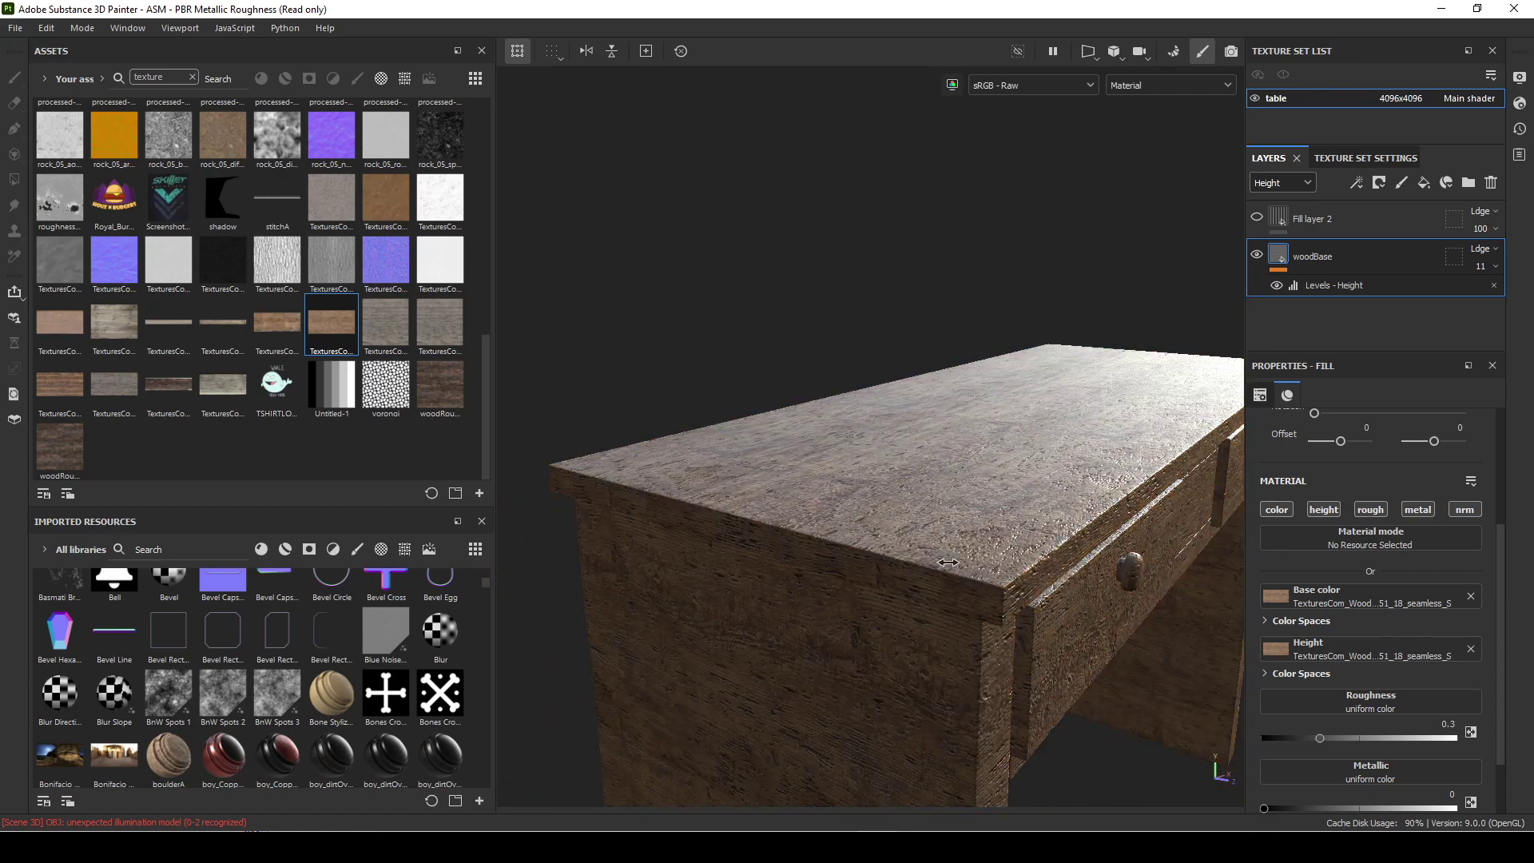
pyautogui.keyDown('alt'); pyautogui.moveTo(849, 601); pyautogui.dragTo(1091, 582, button='right'); pyautogui.keyUp('alt')
pyautogui.keyDown('alt'); pyautogui.moveTo(1051, 618); pyautogui.dragTo(883, 515, button='middle'); pyautogui.keyUp('alt')
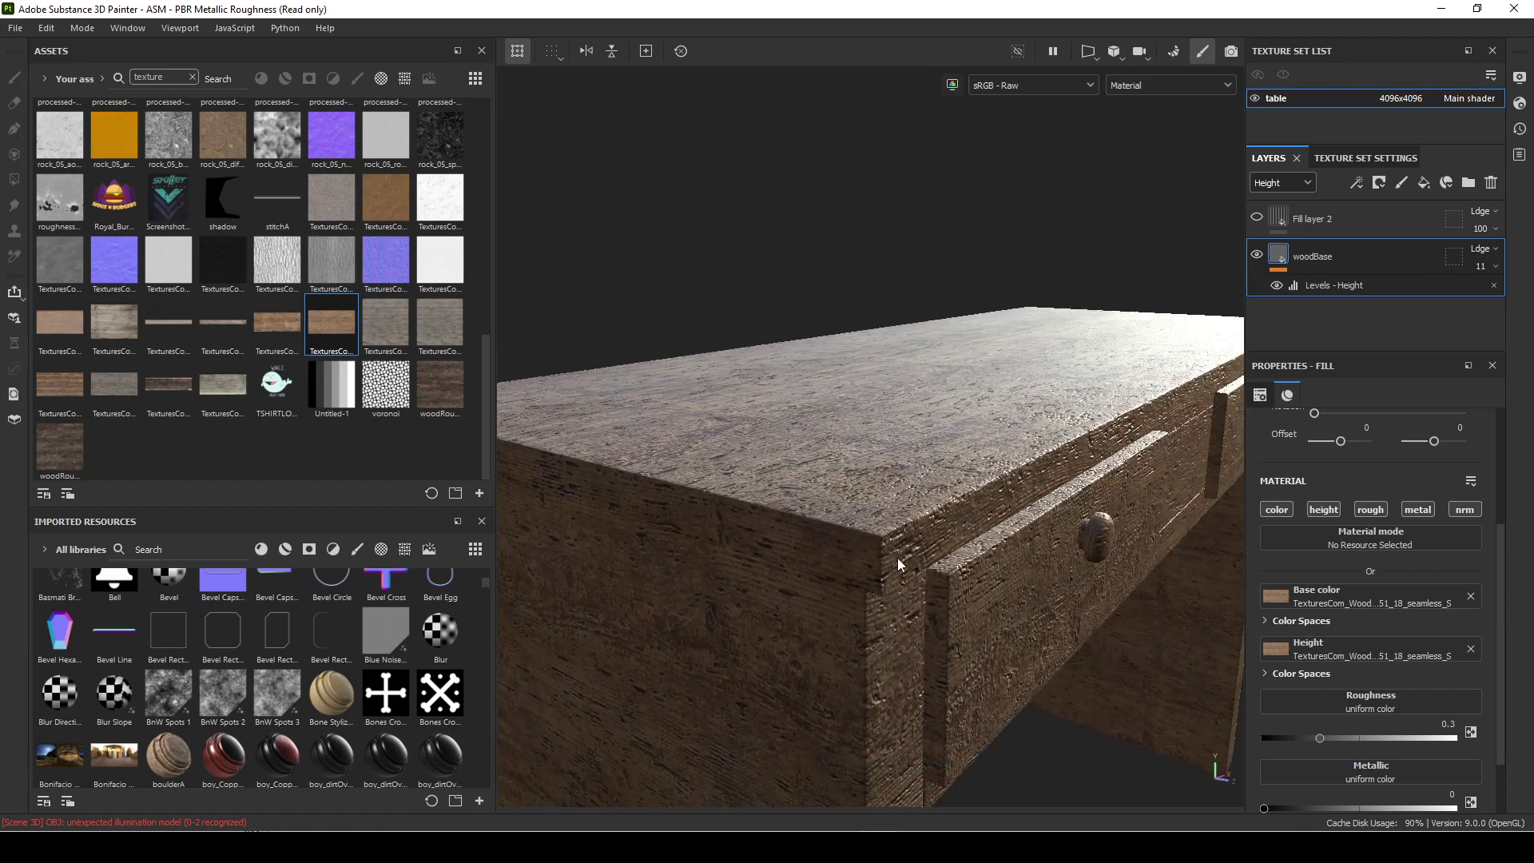